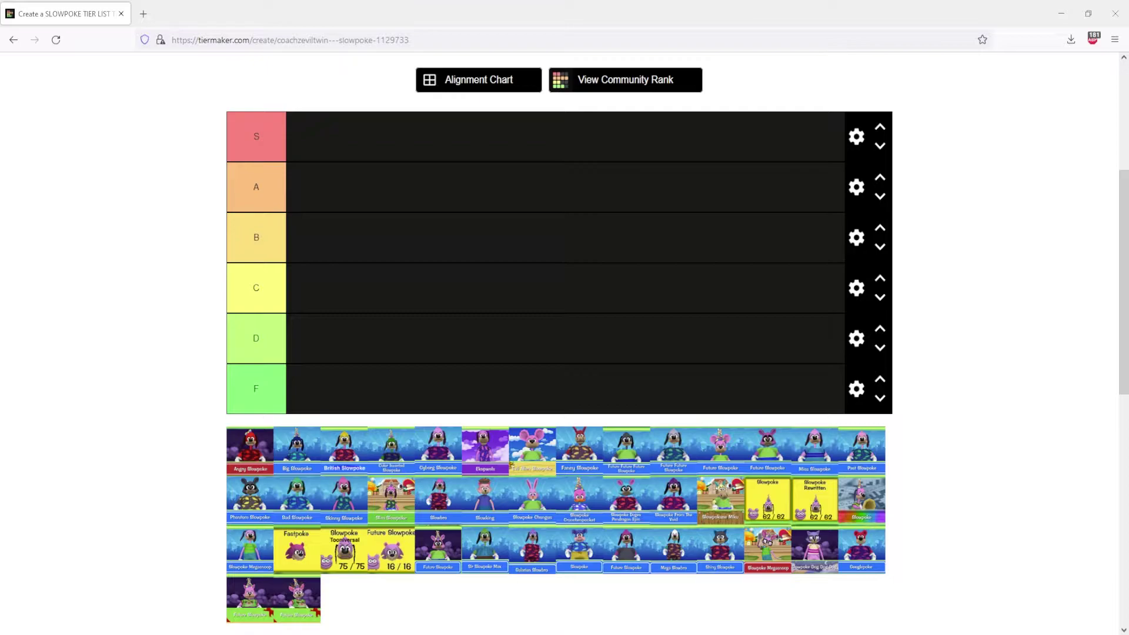
Move six Future Slowpoke tiles from the unranked pool into tier A, side by side.
{"action": "left_click_drag", "start_coordinate": [624, 558], "coordinate": [524, 269]}
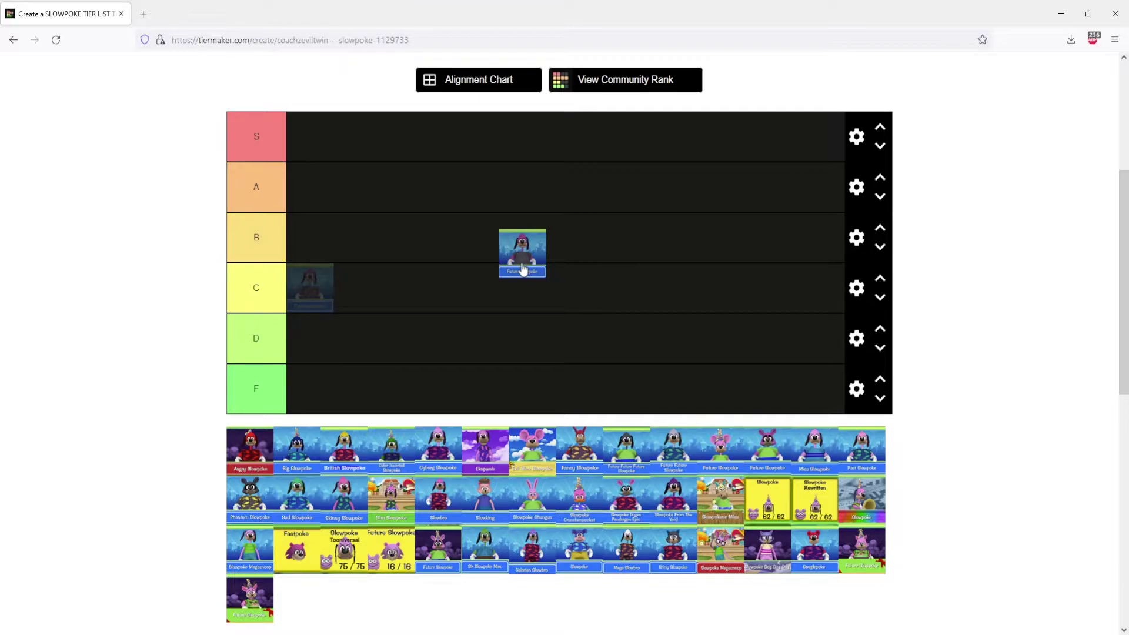
{"action": "left_click_drag", "start_coordinate": [523, 269], "coordinate": [337, 201]}
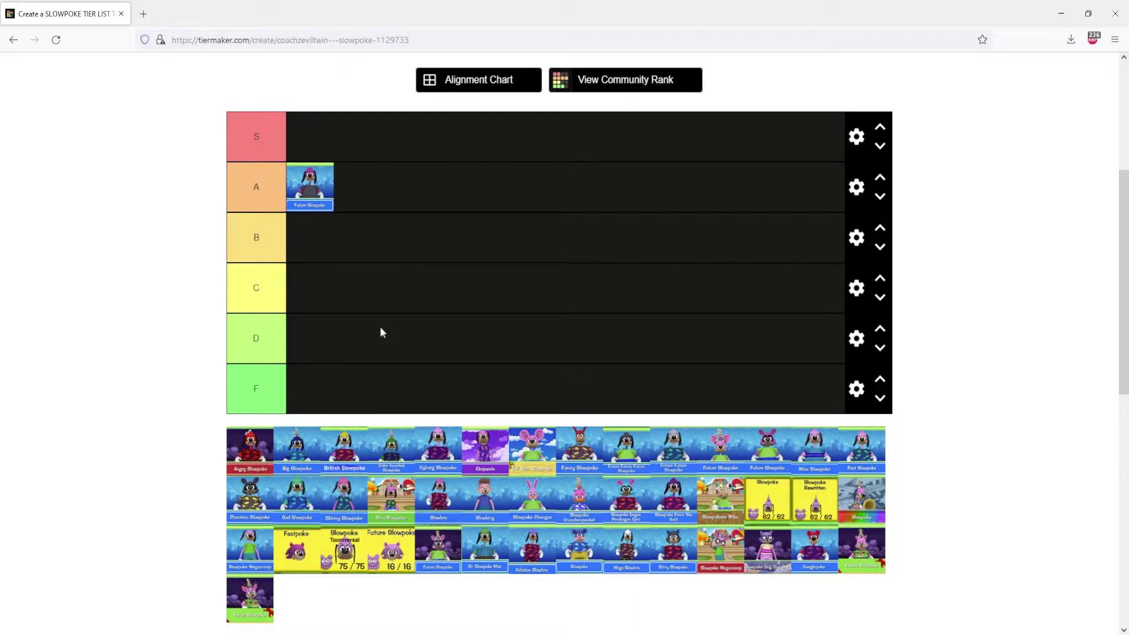
{"action": "left_click_drag", "start_coordinate": [766, 448], "coordinate": [381, 189]}
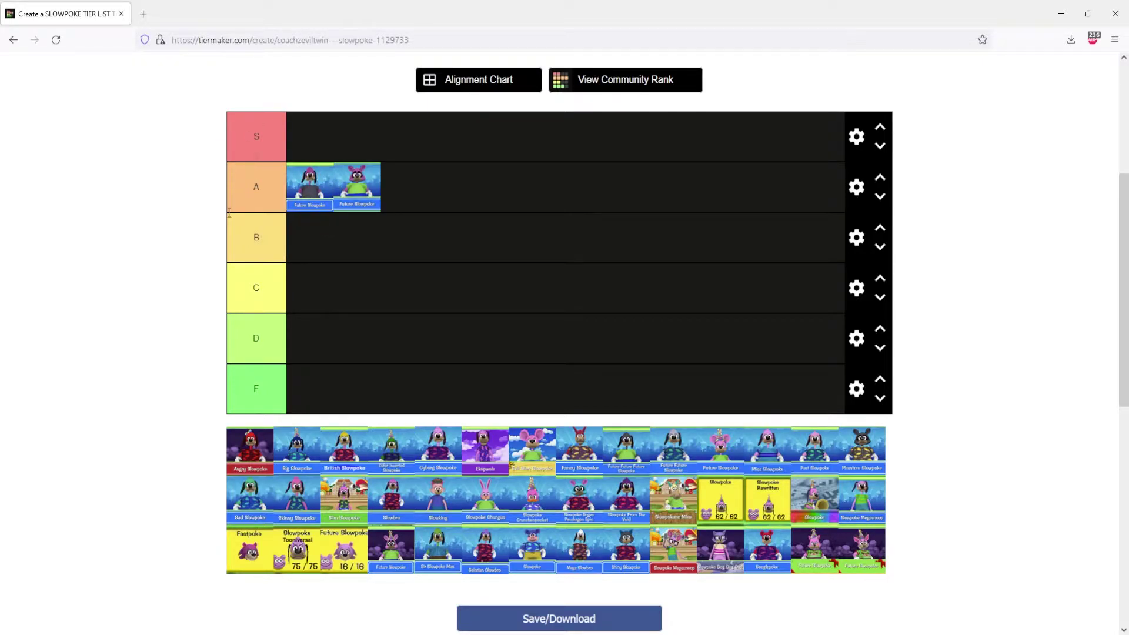
{"action": "mouse_move", "coordinate": [720, 445]}
{"action": "left_mouse_down"}
{"action": "mouse_move", "coordinate": [490, 196]}
{"action": "mouse_move", "coordinate": [459, 187]}
{"action": "left_mouse_up"}
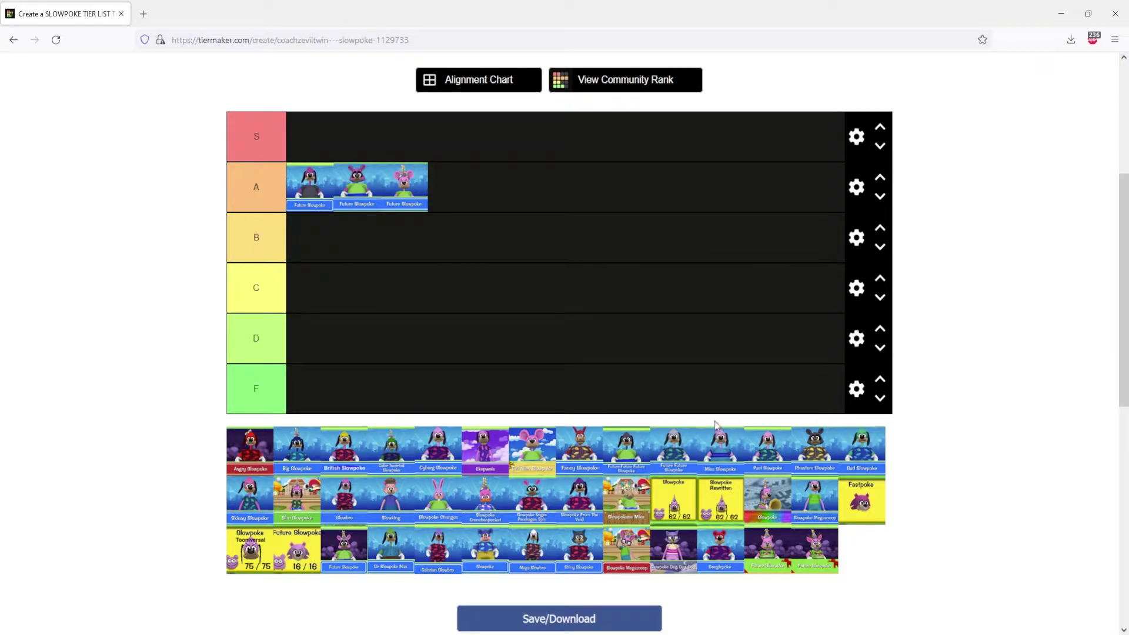
{"action": "mouse_move", "coordinate": [344, 551]}
{"action": "left_mouse_down"}
{"action": "mouse_move", "coordinate": [521, 334]}
{"action": "mouse_move", "coordinate": [454, 187]}
{"action": "left_mouse_up"}
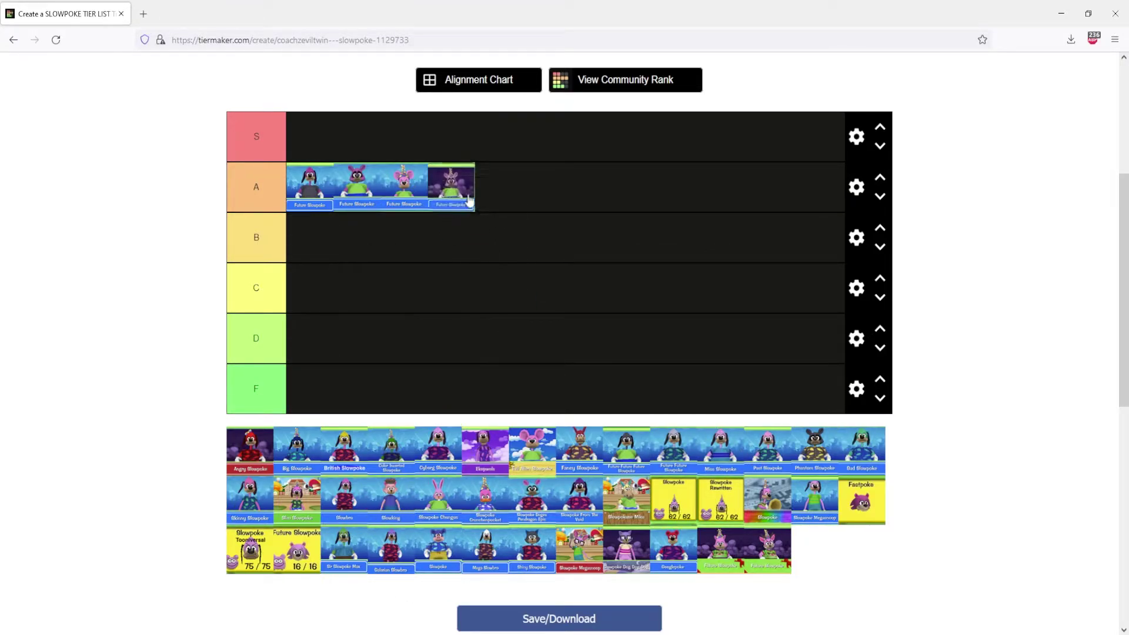
{"action": "left_click_drag", "start_coordinate": [768, 551], "coordinate": [530, 188]}
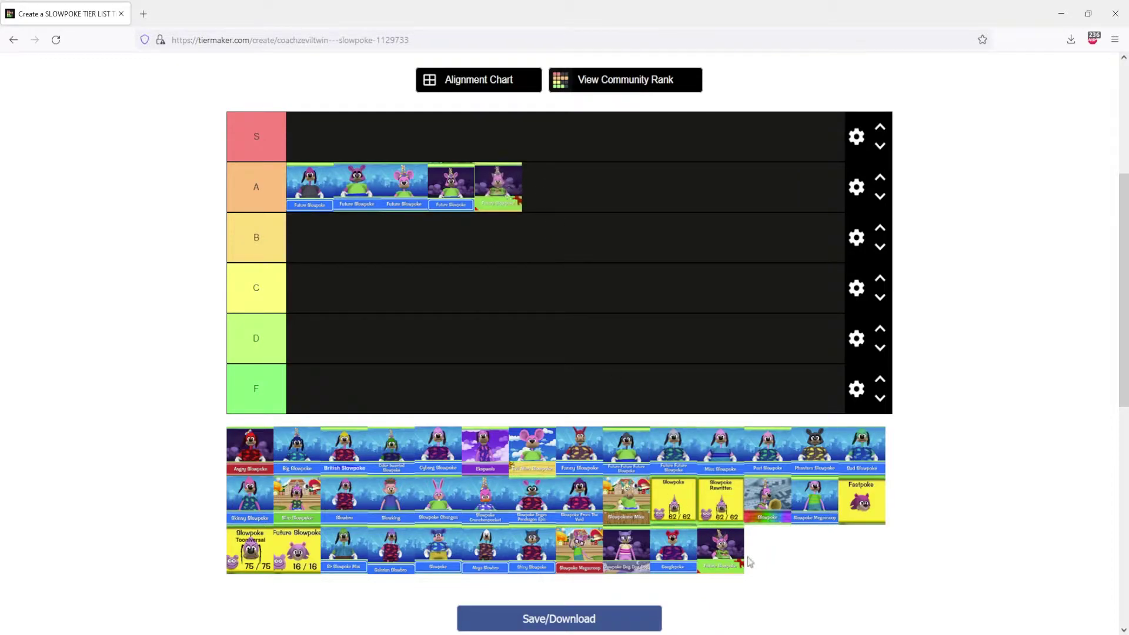
{"action": "left_click_drag", "start_coordinate": [721, 552], "coordinate": [619, 186]}
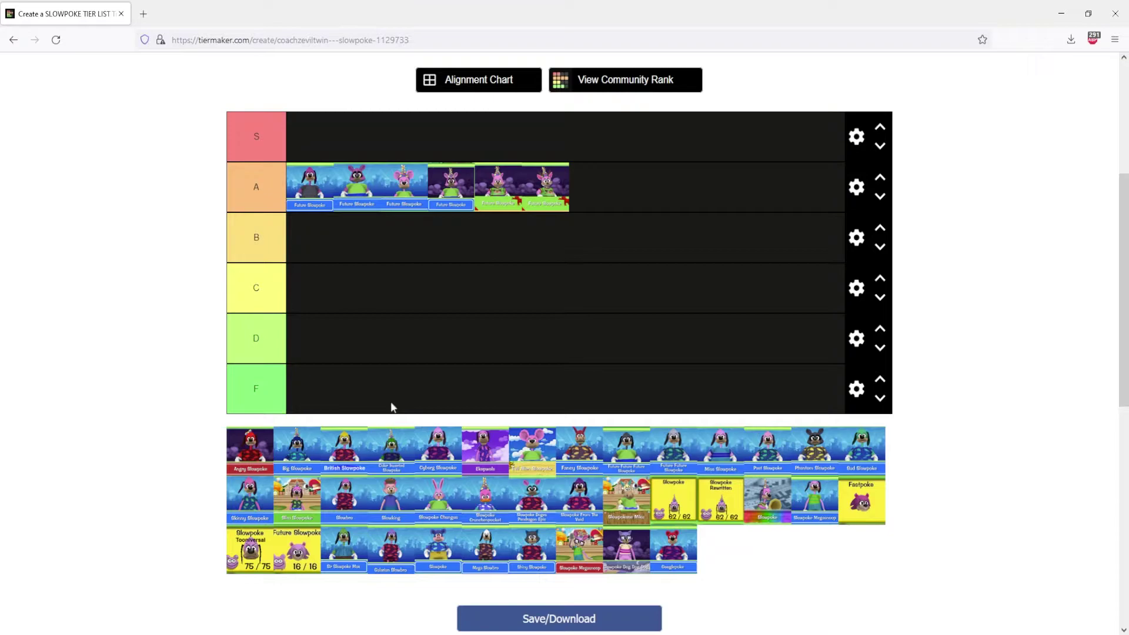
Place Skinny Slowpoke in tier F, then Slowpoke Rewritten and the yellow Slowpoke in tier C.
{"action": "mouse_move", "coordinate": [250, 498]}
{"action": "left_mouse_down"}
{"action": "mouse_move", "coordinate": [224, 504]}
{"action": "mouse_move", "coordinate": [388, 384]}
{"action": "left_mouse_up"}
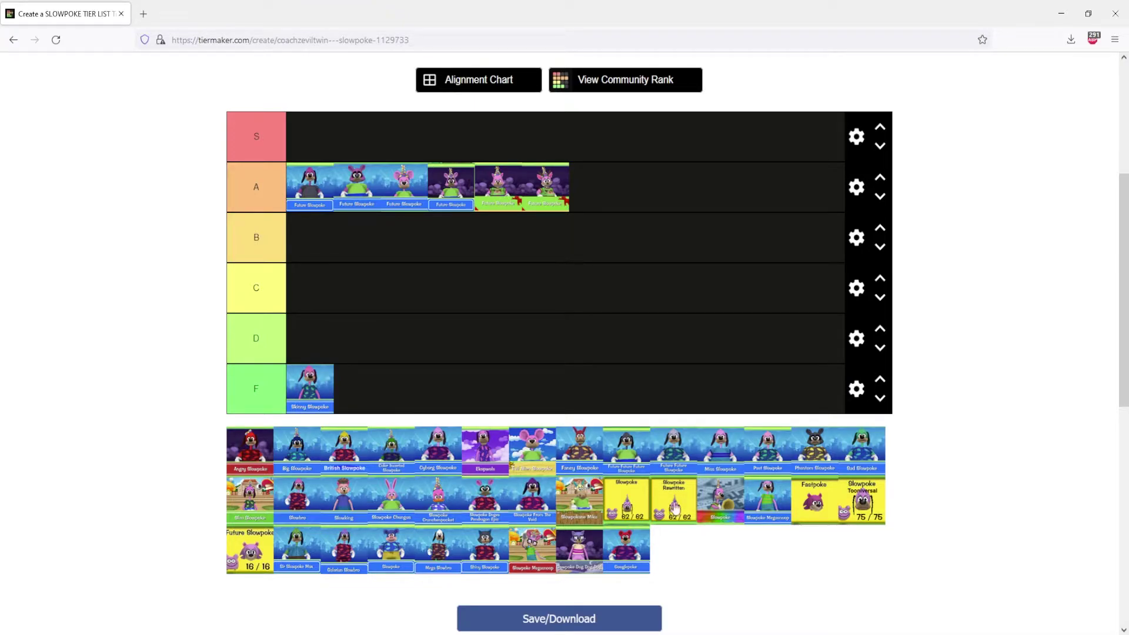
{"action": "mouse_move", "coordinate": [673, 501]}
{"action": "left_mouse_down"}
{"action": "mouse_move", "coordinate": [512, 344]}
{"action": "mouse_move", "coordinate": [602, 287]}
{"action": "mouse_move", "coordinate": [585, 302]}
{"action": "mouse_move", "coordinate": [583, 290]}
{"action": "left_mouse_up"}
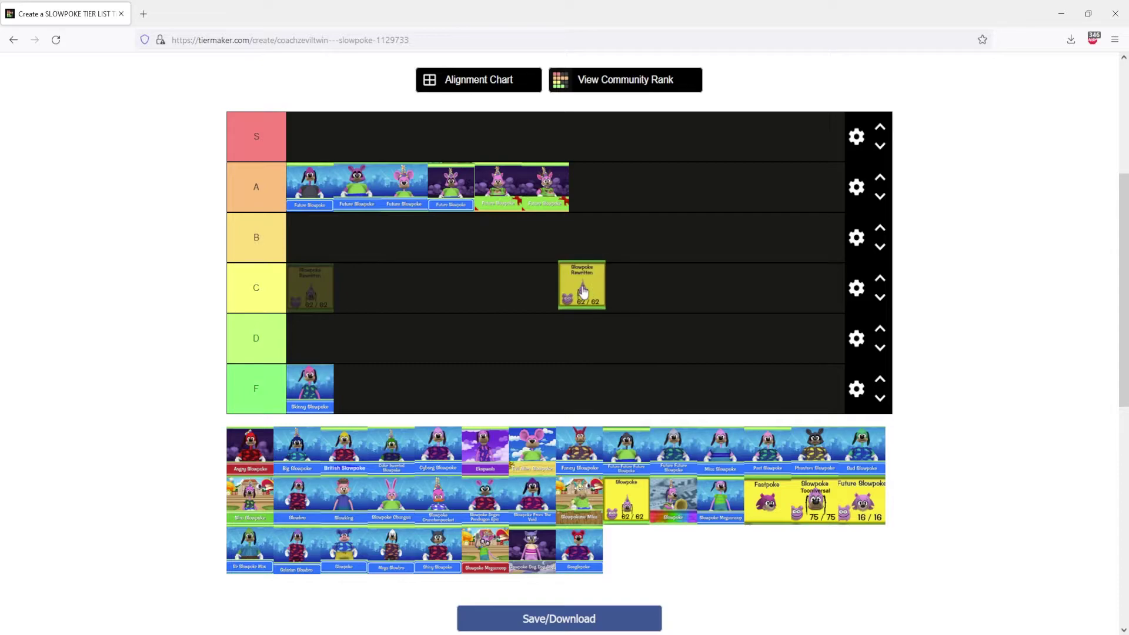
{"action": "left_click_drag", "start_coordinate": [582, 290], "coordinate": [579, 286]}
{"action": "left_click_drag", "start_coordinate": [626, 500], "coordinate": [424, 294]}
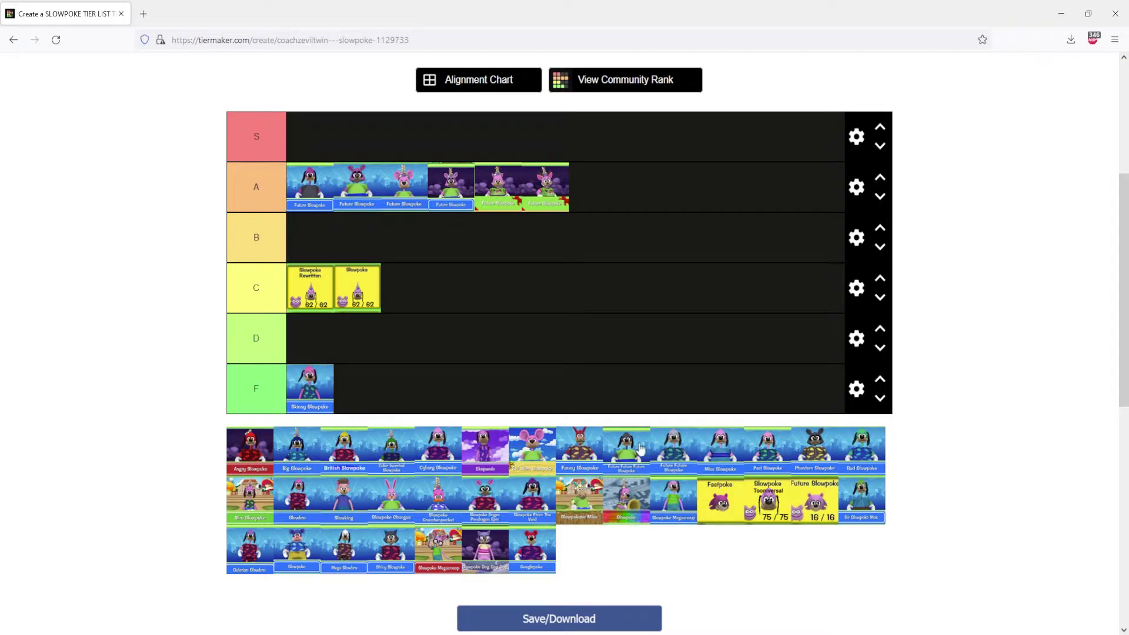
Fill tier B with Future Future Slowpoke and two more tiles; put Slowpoke Dog Dog Dog in S.
{"action": "mouse_move", "coordinate": [674, 454]}
{"action": "left_mouse_down"}
{"action": "mouse_move", "coordinate": [660, 419]}
{"action": "mouse_move", "coordinate": [320, 242]}
{"action": "mouse_move", "coordinate": [583, 318]}
{"action": "left_mouse_up"}
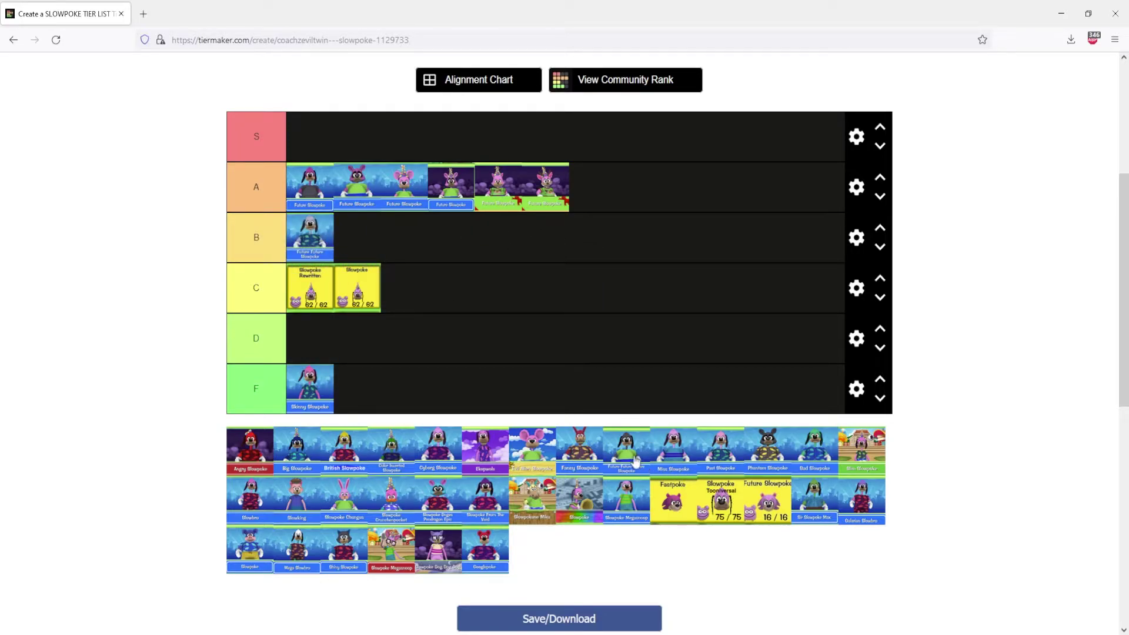
{"action": "left_click_drag", "start_coordinate": [637, 463], "coordinate": [628, 328]}
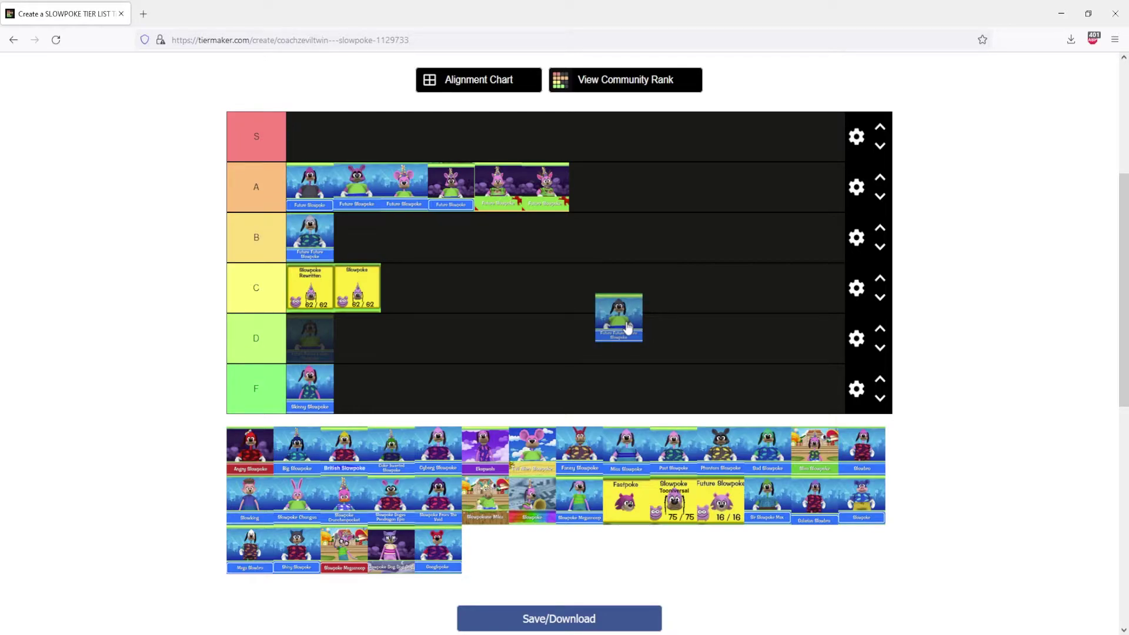
{"action": "left_click_drag", "start_coordinate": [629, 328], "coordinate": [388, 240]}
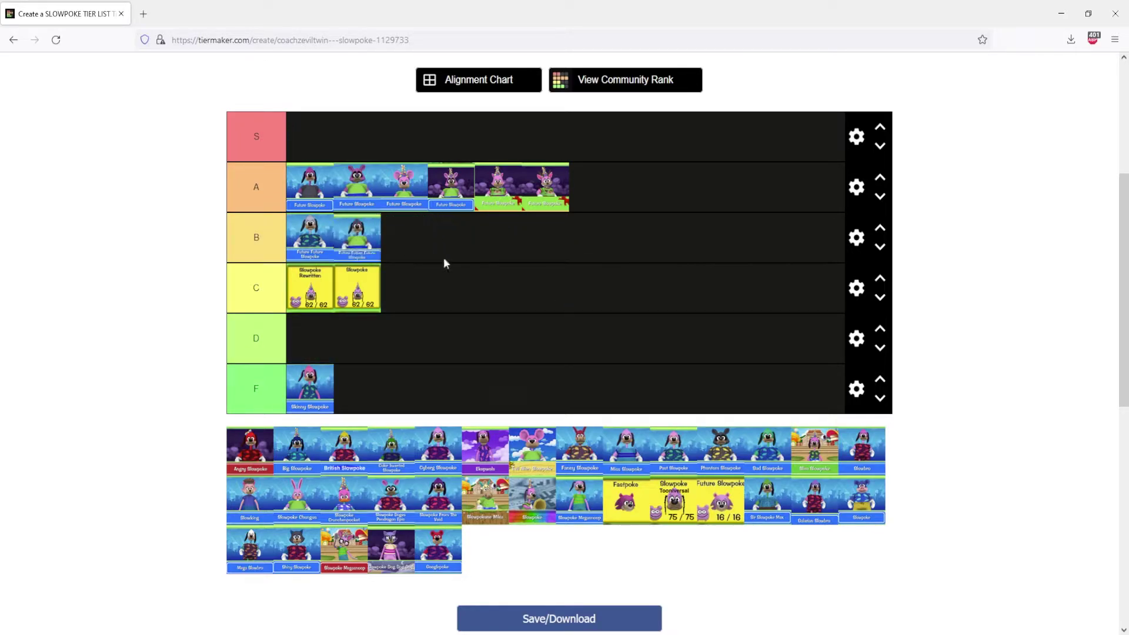
{"action": "left_click_drag", "start_coordinate": [580, 500], "coordinate": [529, 501]}
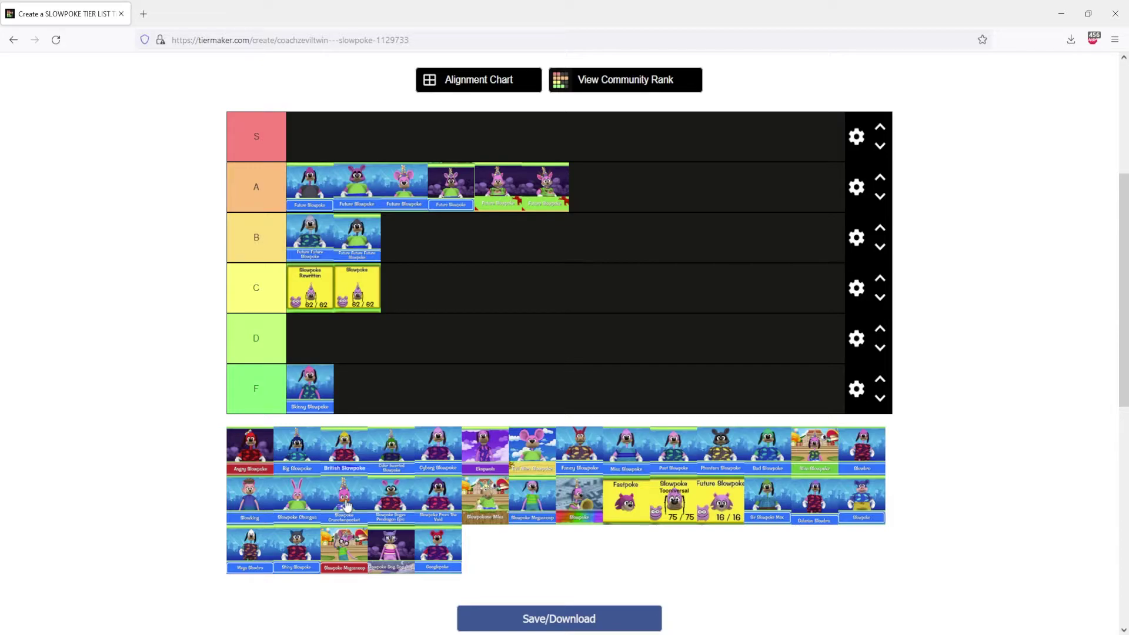
{"action": "left_click_drag", "start_coordinate": [347, 503], "coordinate": [553, 235]}
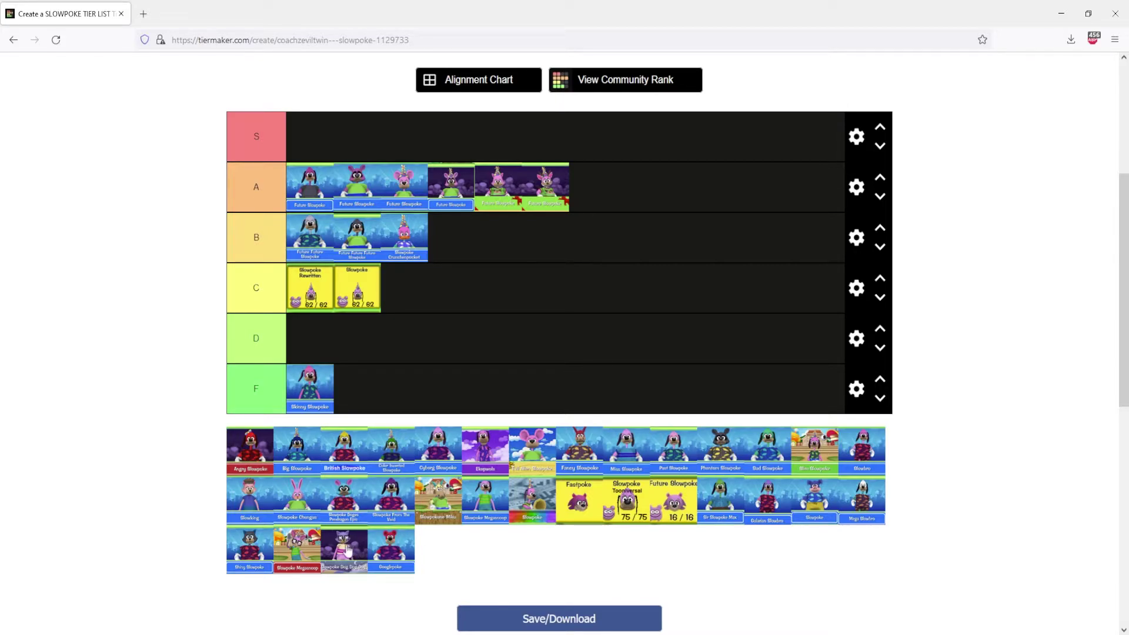
{"action": "mouse_move", "coordinate": [345, 549]}
{"action": "left_mouse_down"}
{"action": "mouse_move", "coordinate": [637, 320]}
{"action": "mouse_move", "coordinate": [388, 128]}
{"action": "left_mouse_up"}
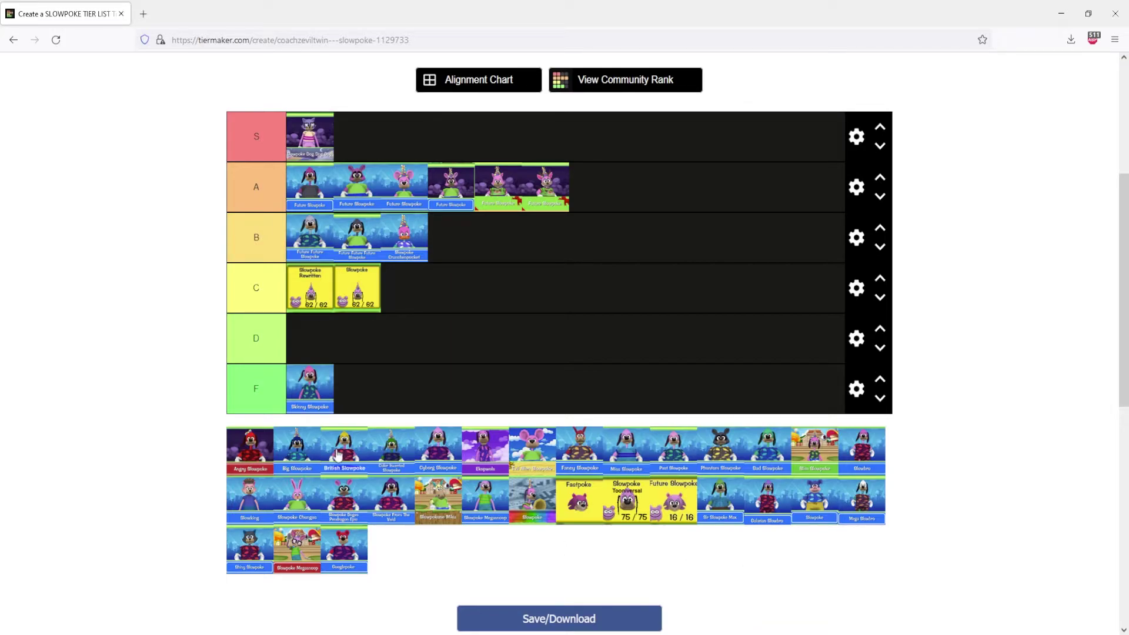
Add British Slowpoke and another tile to tier B, and a purple tile to tier D.
{"action": "left_click_drag", "start_coordinate": [335, 452], "coordinate": [492, 247]}
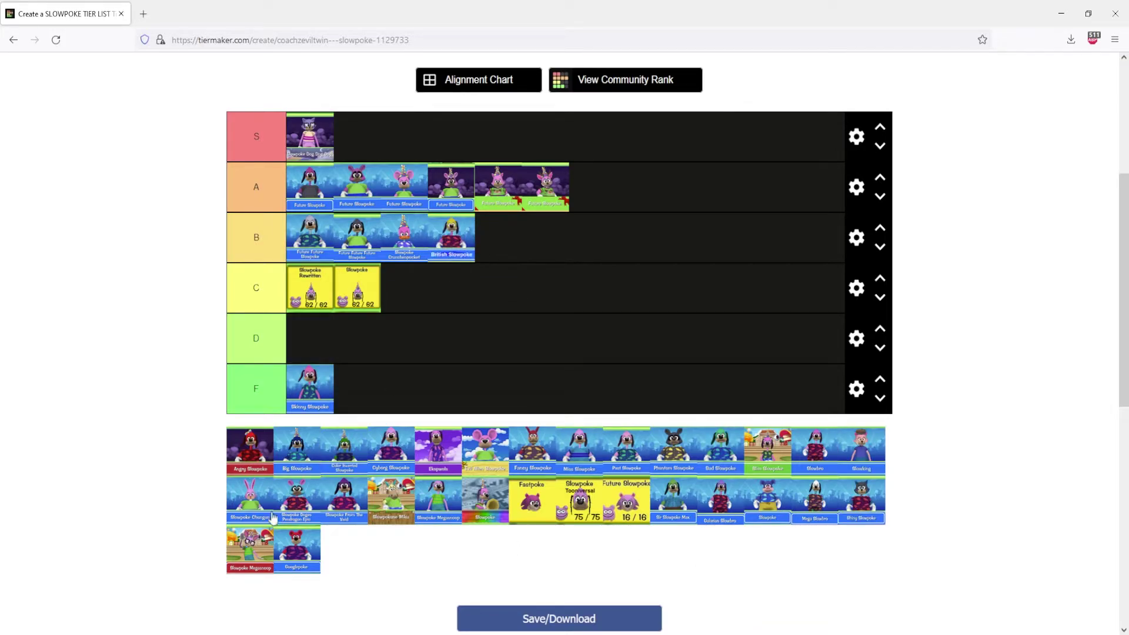
{"action": "left_click_drag", "start_coordinate": [255, 503], "coordinate": [498, 238]}
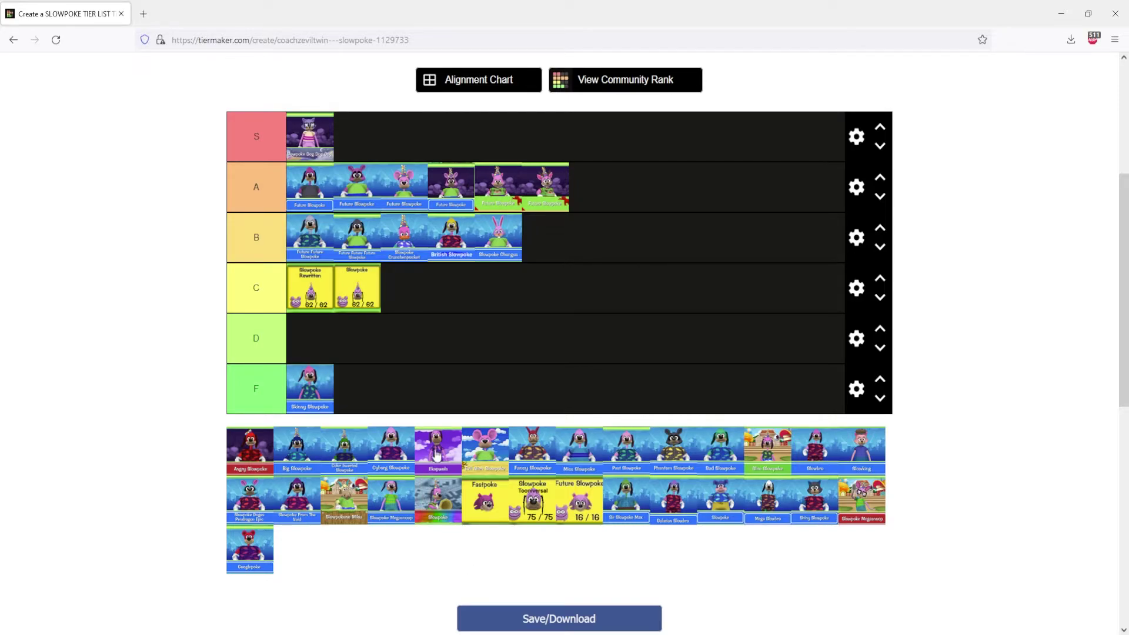
{"action": "mouse_move", "coordinate": [438, 450]}
{"action": "left_mouse_down"}
{"action": "mouse_move", "coordinate": [610, 298]}
{"action": "mouse_move", "coordinate": [340, 349]}
{"action": "left_mouse_up"}
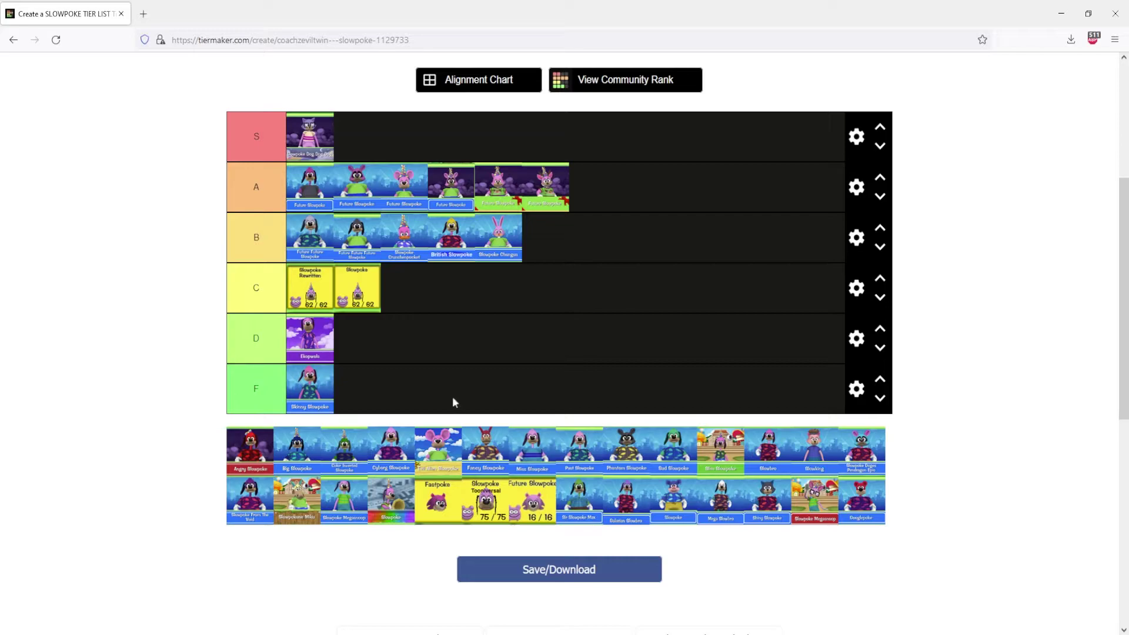
Add Fancy Slowpoke to tier S, and Phantom Slowpoke plus a pink tile to tier A.
{"action": "left_click_drag", "start_coordinate": [484, 448], "coordinate": [358, 137]}
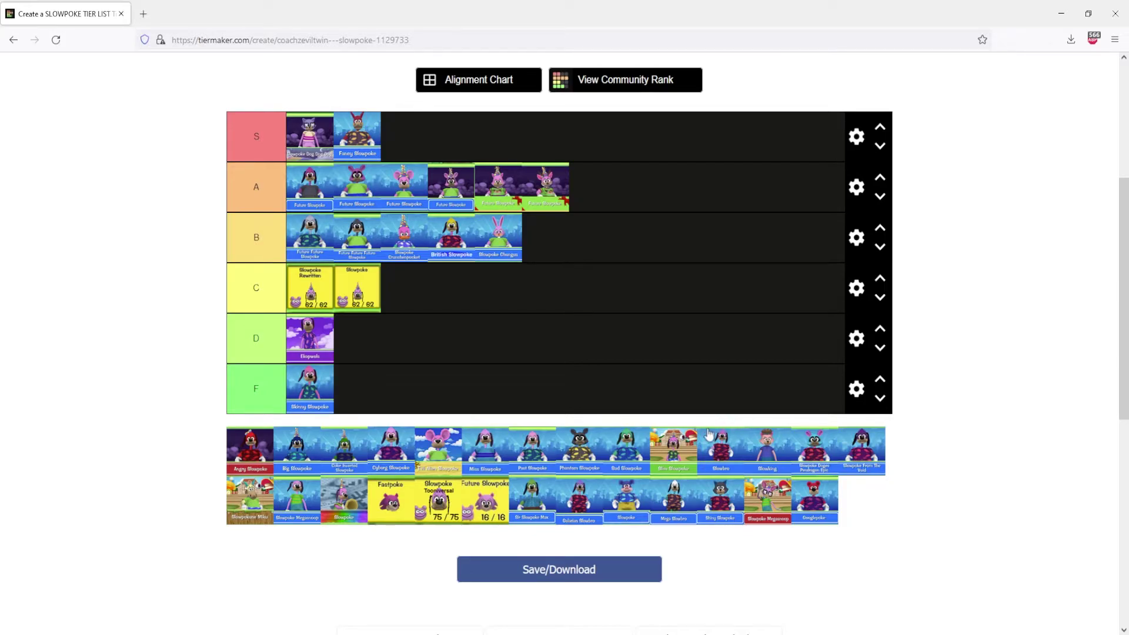
{"action": "mouse_move", "coordinate": [580, 446]}
{"action": "left_mouse_down"}
{"action": "mouse_move", "coordinate": [621, 378]}
{"action": "mouse_move", "coordinate": [618, 187]}
{"action": "left_mouse_up"}
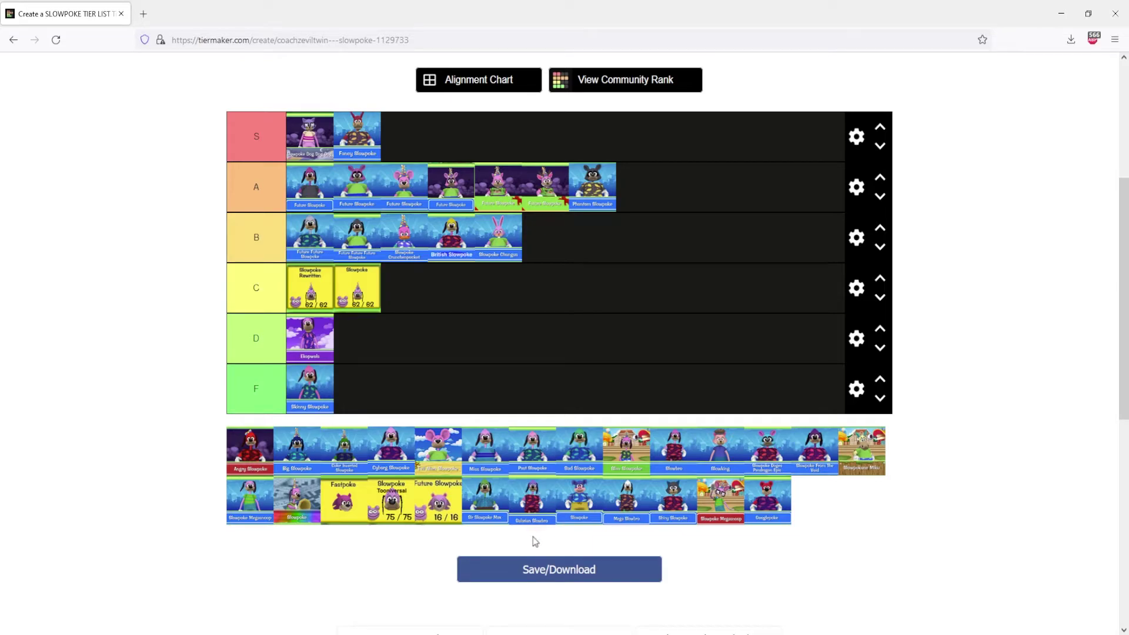
{"action": "mouse_move", "coordinate": [439, 446]}
{"action": "left_mouse_down"}
{"action": "mouse_move", "coordinate": [658, 300]}
{"action": "mouse_move", "coordinate": [664, 320]}
{"action": "mouse_move", "coordinate": [702, 204]}
{"action": "left_mouse_up"}
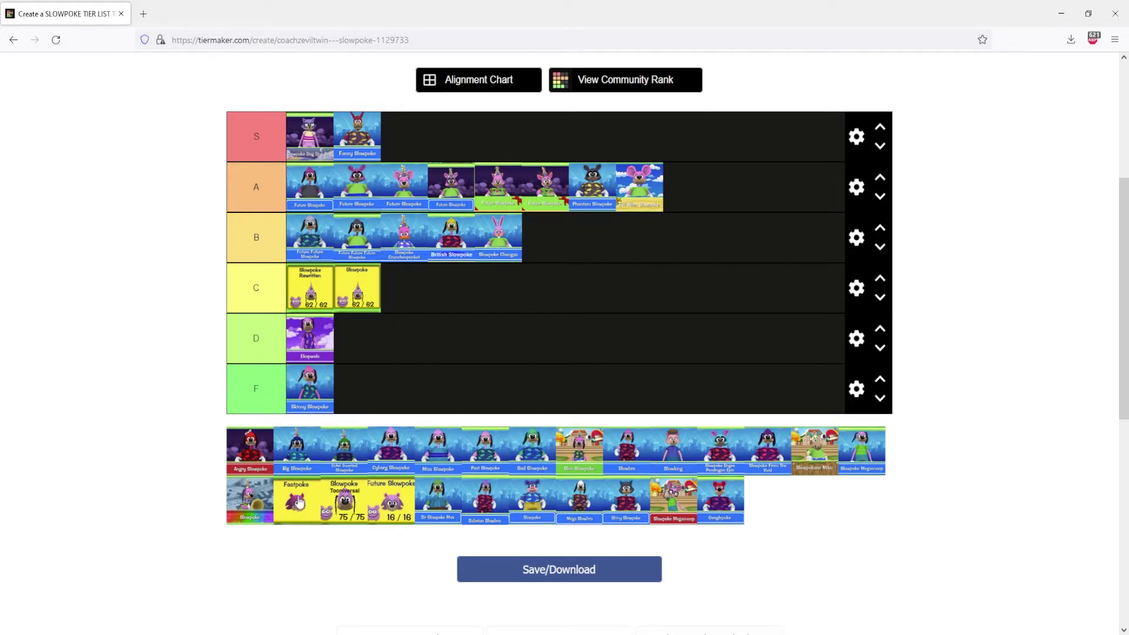
Put Fastpoke and the yellow Future Slowpoke in tier S, and Googlepoke in tier F.
{"action": "left_click_drag", "start_coordinate": [297, 501], "coordinate": [428, 134]}
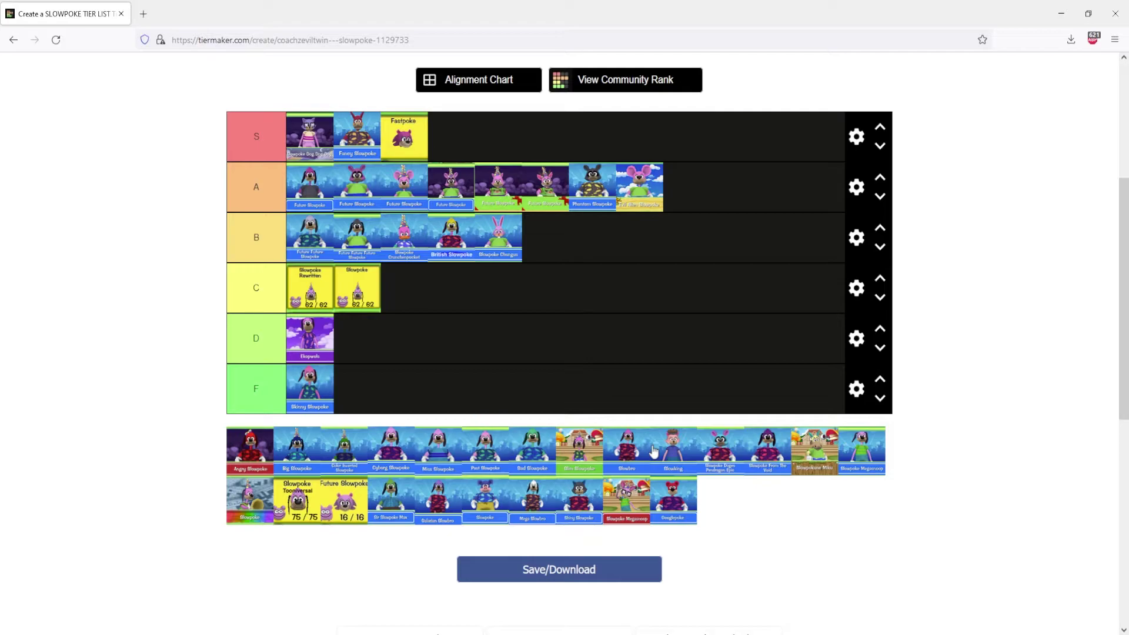
{"action": "left_click_drag", "start_coordinate": [675, 501], "coordinate": [380, 389]}
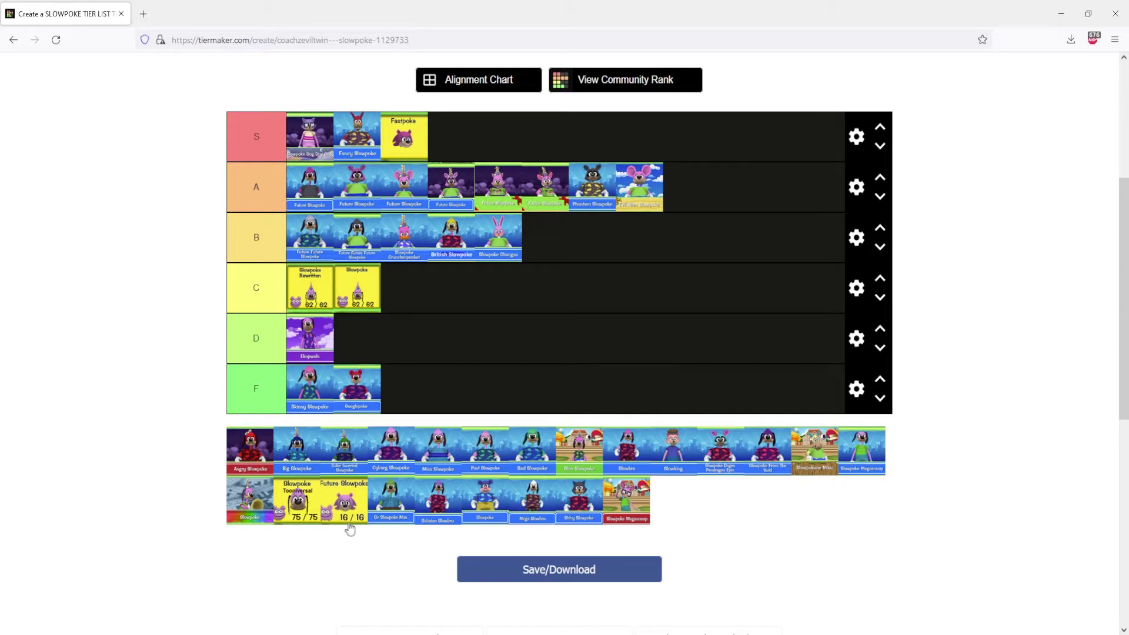
{"action": "mouse_move", "coordinate": [346, 512]}
{"action": "left_mouse_down"}
{"action": "mouse_move", "coordinate": [632, 357]}
{"action": "mouse_move", "coordinate": [677, 274]}
{"action": "mouse_move", "coordinate": [476, 142]}
{"action": "left_mouse_up"}
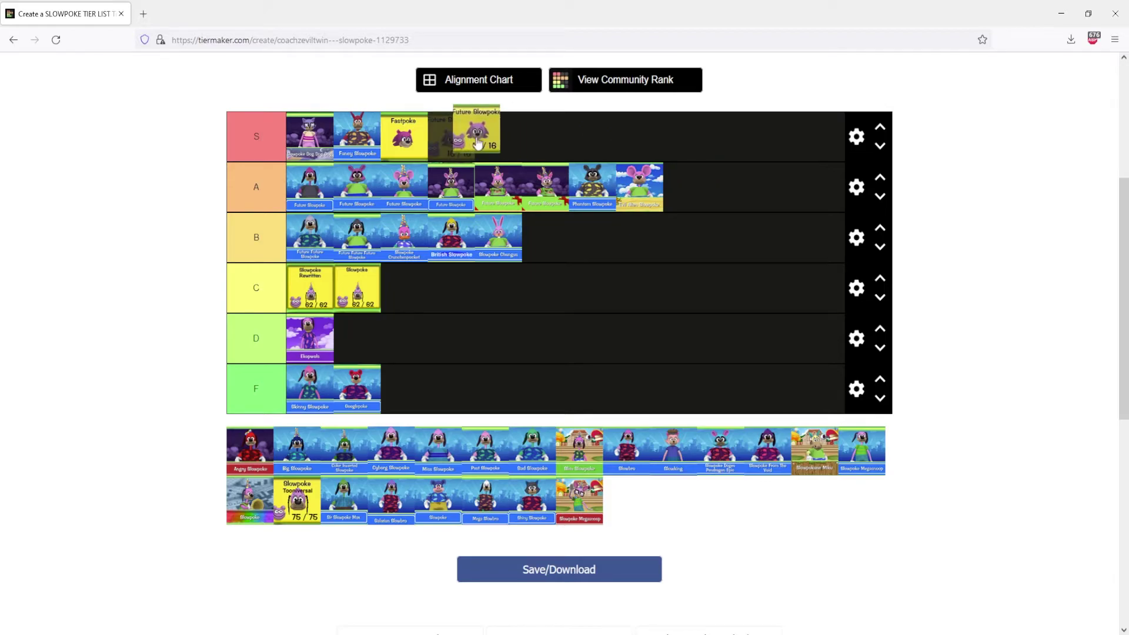
{"action": "left_click_drag", "start_coordinate": [477, 142], "coordinate": [477, 141]}
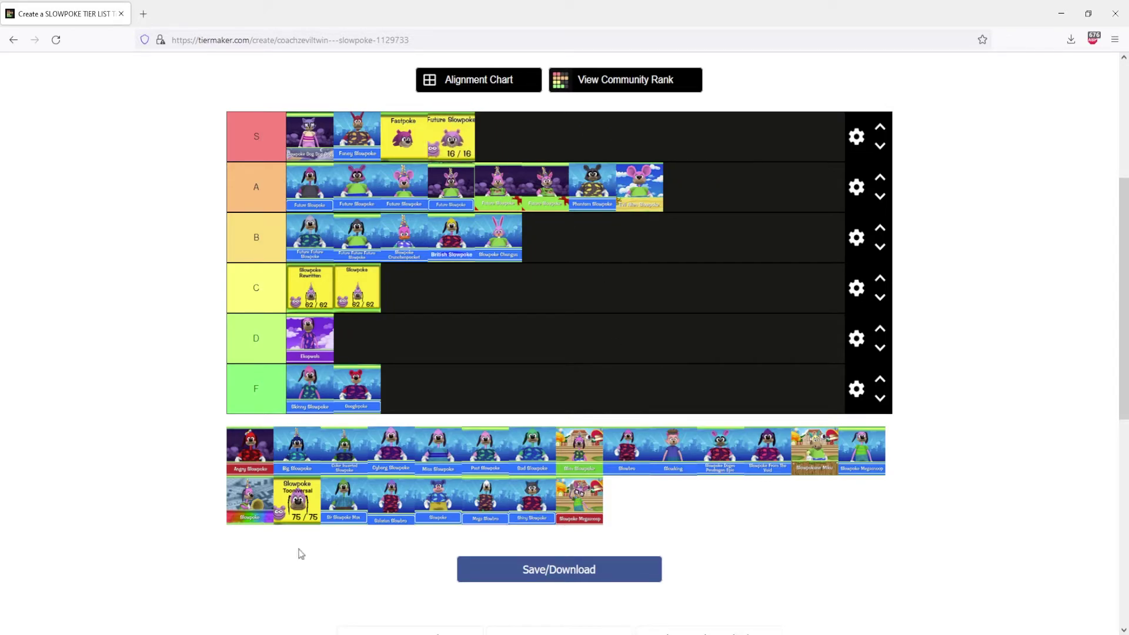
Place Slowpoke Toonversal third in tier C and Past Slowpoke first in tier B.
{"action": "left_click_drag", "start_coordinate": [297, 503], "coordinate": [617, 281]}
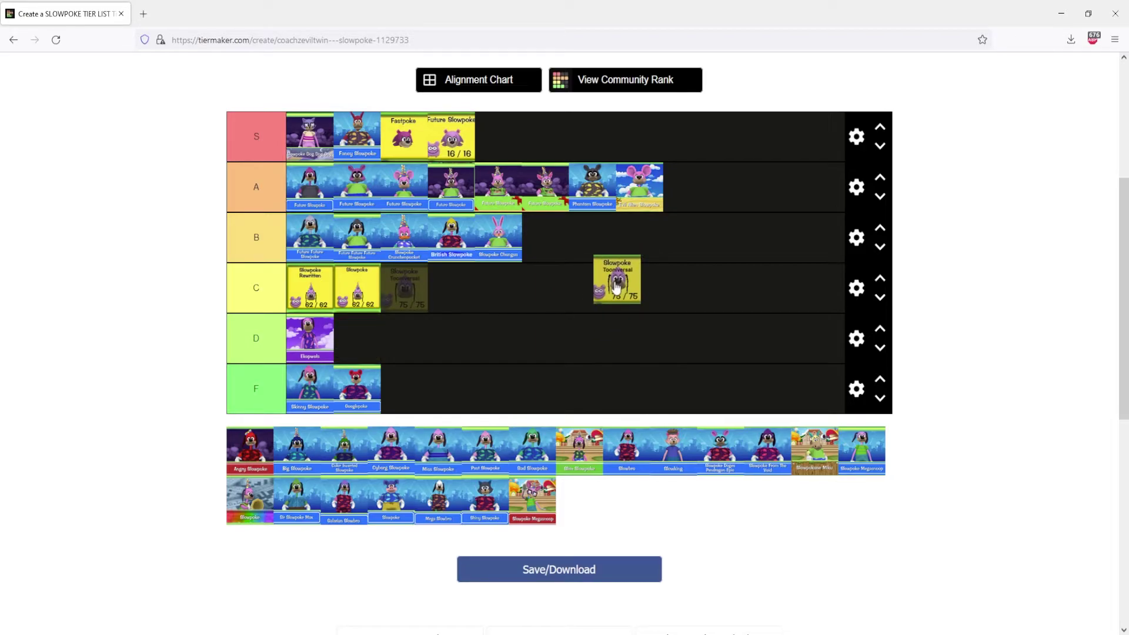
{"action": "left_click_drag", "start_coordinate": [618, 283], "coordinate": [619, 275]}
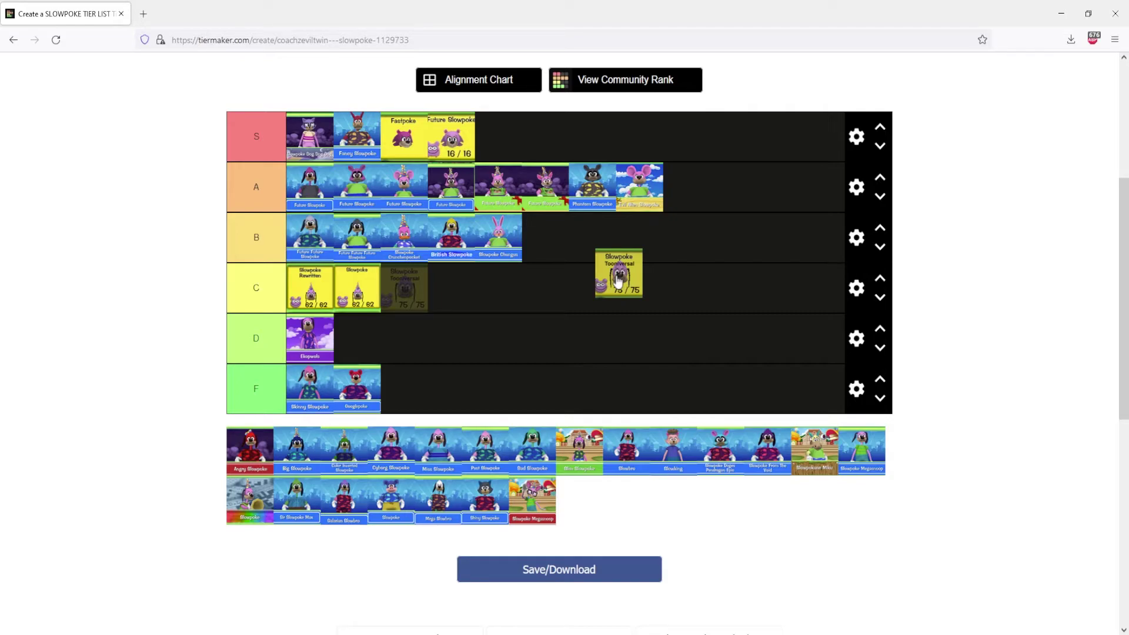
{"action": "left_click_drag", "start_coordinate": [620, 275], "coordinate": [616, 280]}
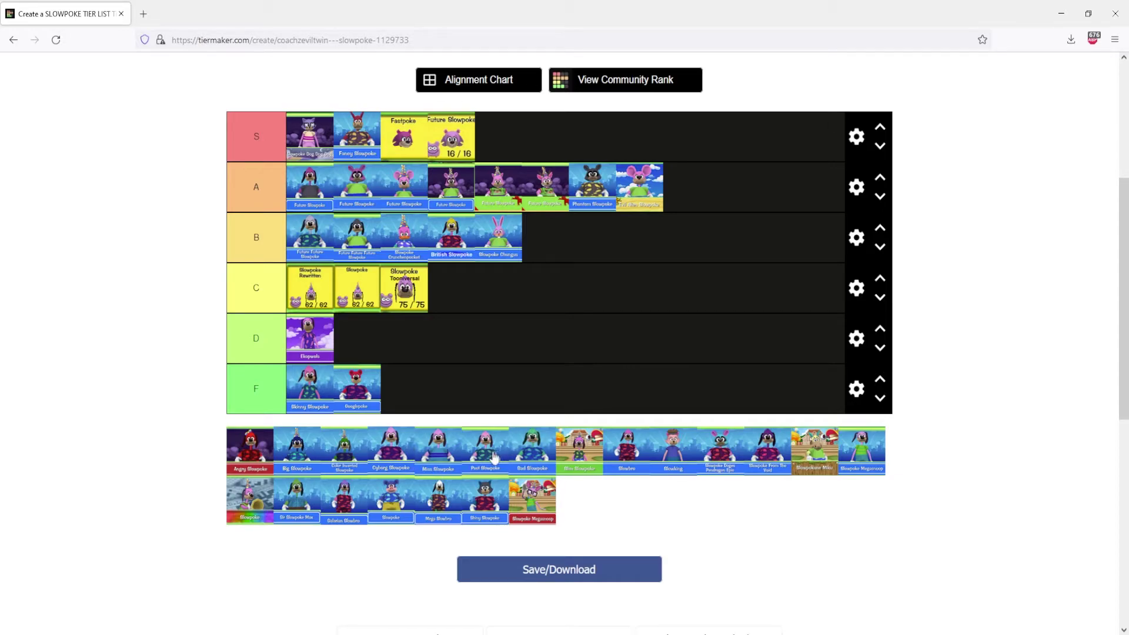
{"action": "left_click_drag", "start_coordinate": [494, 454], "coordinate": [692, 311]}
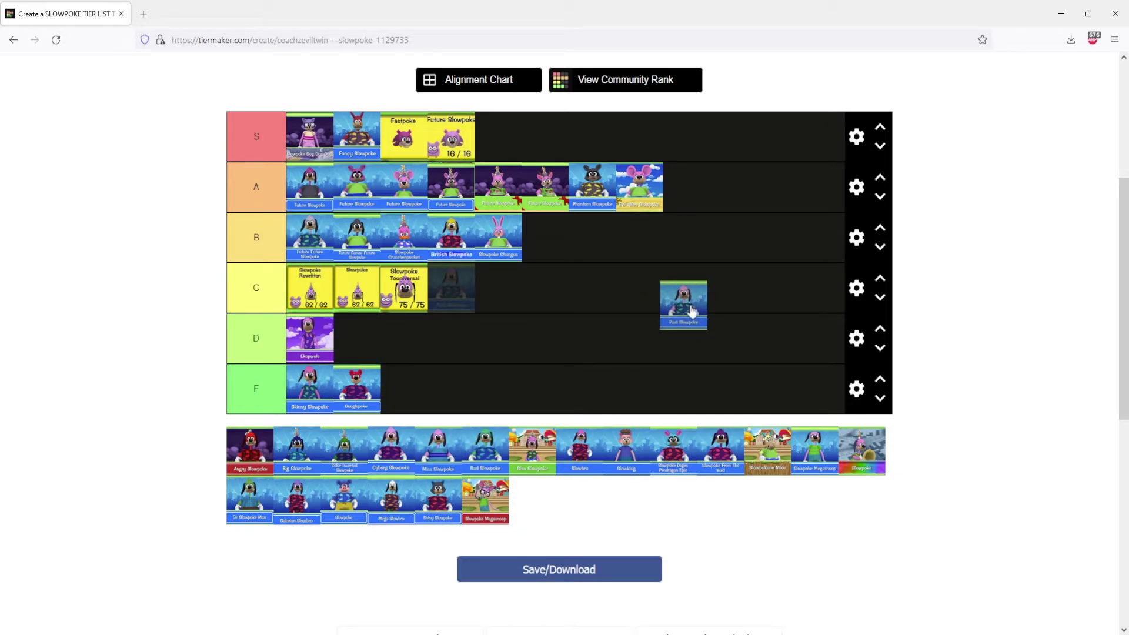
{"action": "left_click_drag", "start_coordinate": [693, 310], "coordinate": [284, 232]}
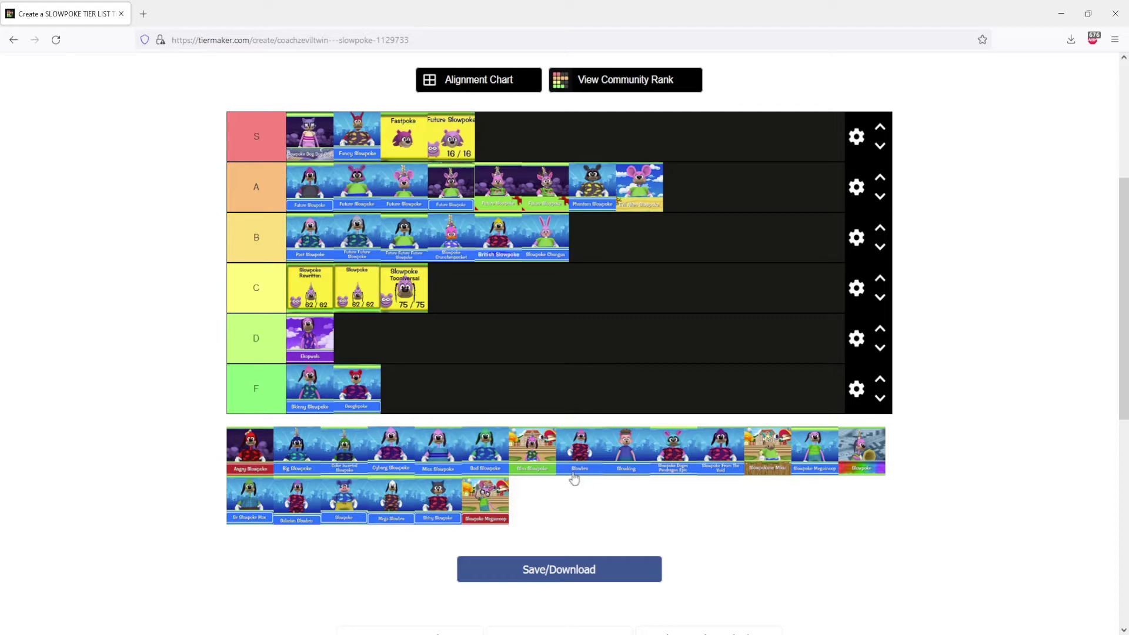
Add a pool tile to tier F, Slowpoke From The Void to C, and Sir Slowpoke Max to A's end.
{"action": "mouse_move", "coordinate": [546, 455]}
{"action": "left_mouse_down"}
{"action": "mouse_move", "coordinate": [579, 406]}
{"action": "mouse_move", "coordinate": [425, 399]}
{"action": "left_mouse_up"}
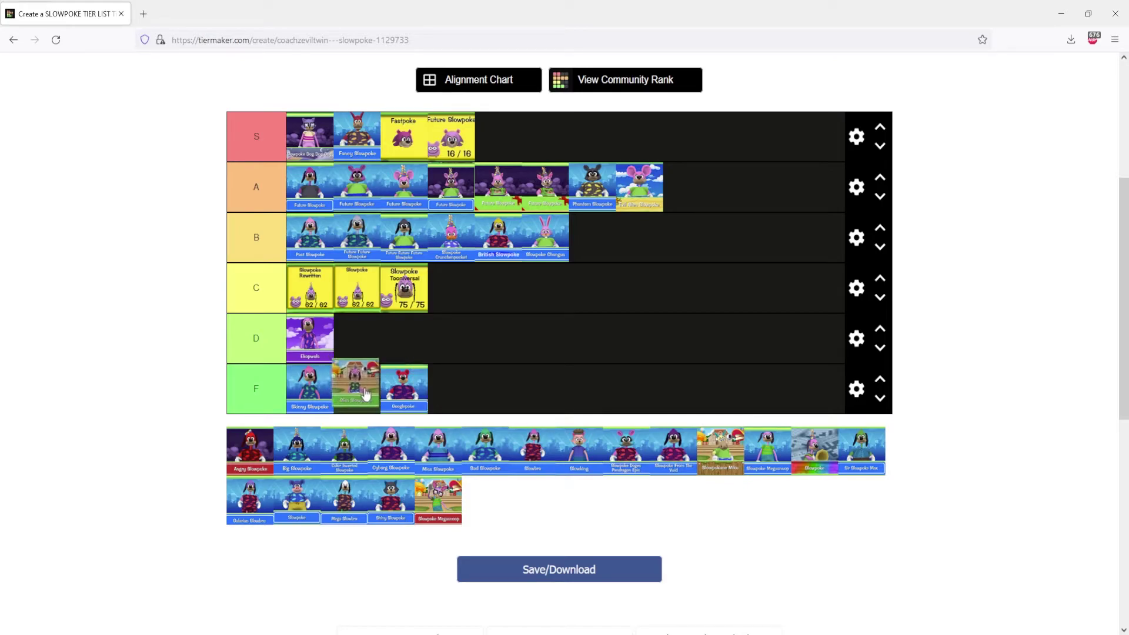
{"action": "mouse_move", "coordinate": [426, 399]}
{"action": "left_mouse_down"}
{"action": "mouse_move", "coordinate": [395, 360]}
{"action": "mouse_move", "coordinate": [358, 388]}
{"action": "left_mouse_up"}
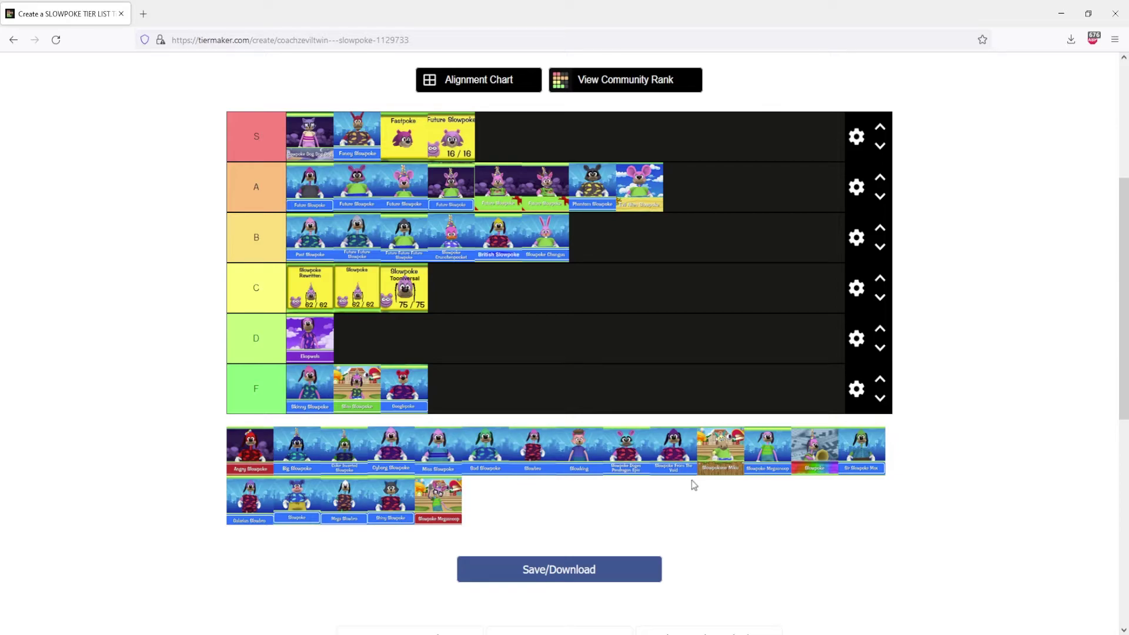
{"action": "mouse_move", "coordinate": [692, 453]}
{"action": "left_mouse_down"}
{"action": "mouse_move", "coordinate": [654, 353]}
{"action": "mouse_move", "coordinate": [584, 275]}
{"action": "mouse_move", "coordinate": [388, 282]}
{"action": "left_mouse_up"}
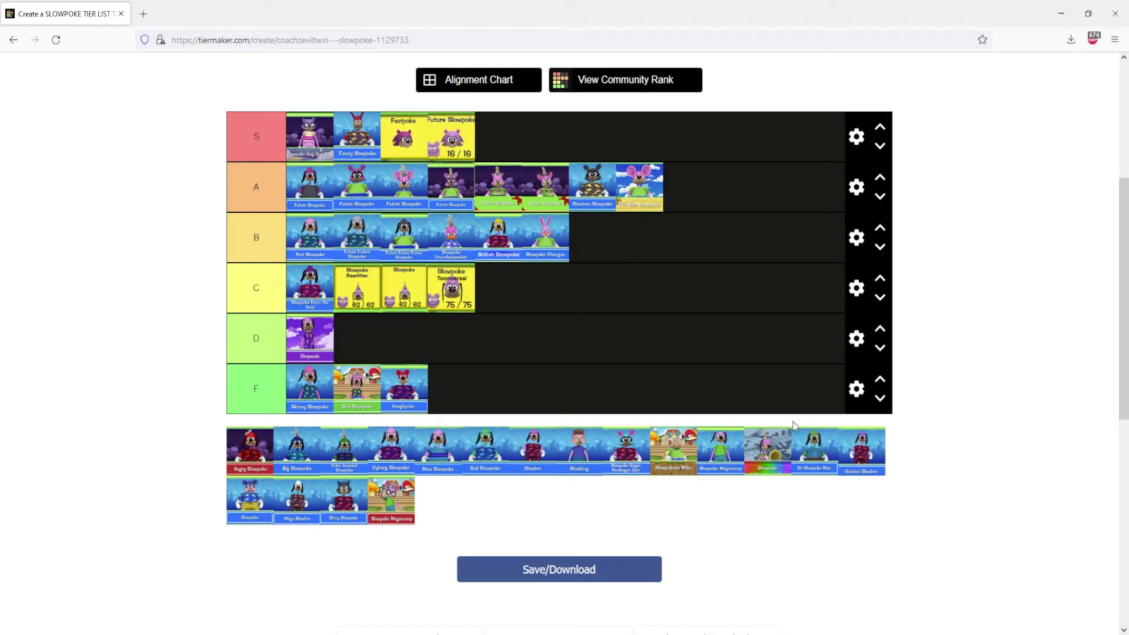
{"action": "mouse_move", "coordinate": [810, 452]}
{"action": "left_mouse_down"}
{"action": "mouse_move", "coordinate": [752, 373]}
{"action": "mouse_move", "coordinate": [689, 188]}
{"action": "left_mouse_up"}
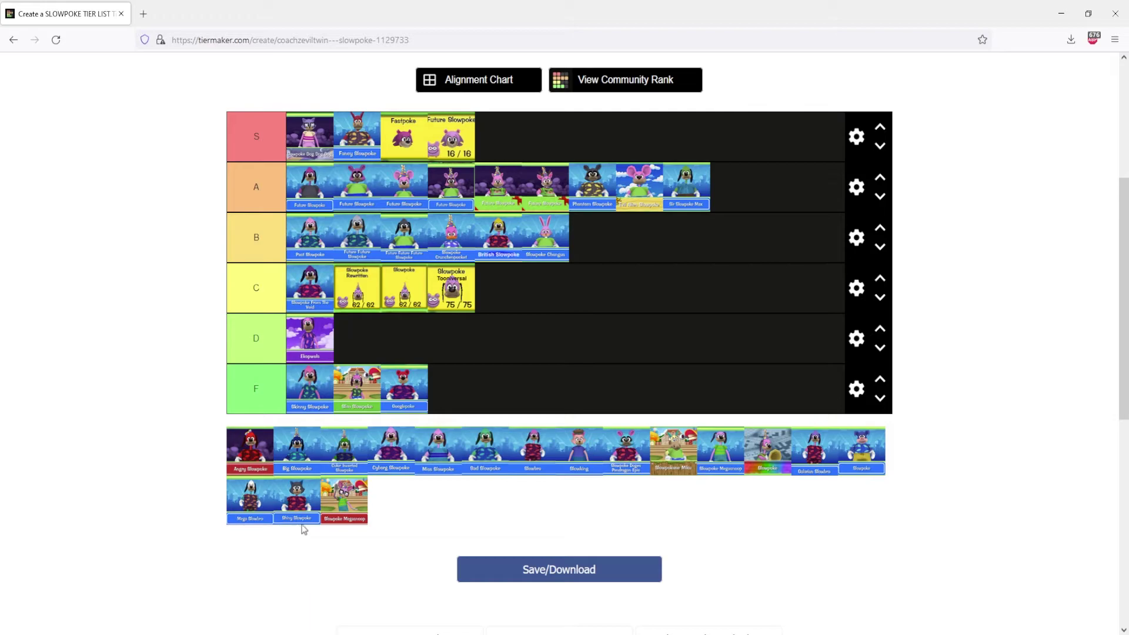
{"action": "mouse_move", "coordinate": [300, 451]}
{"action": "left_mouse_down"}
{"action": "mouse_move", "coordinate": [578, 358]}
{"action": "mouse_move", "coordinate": [658, 351]}
{"action": "left_mouse_up"}
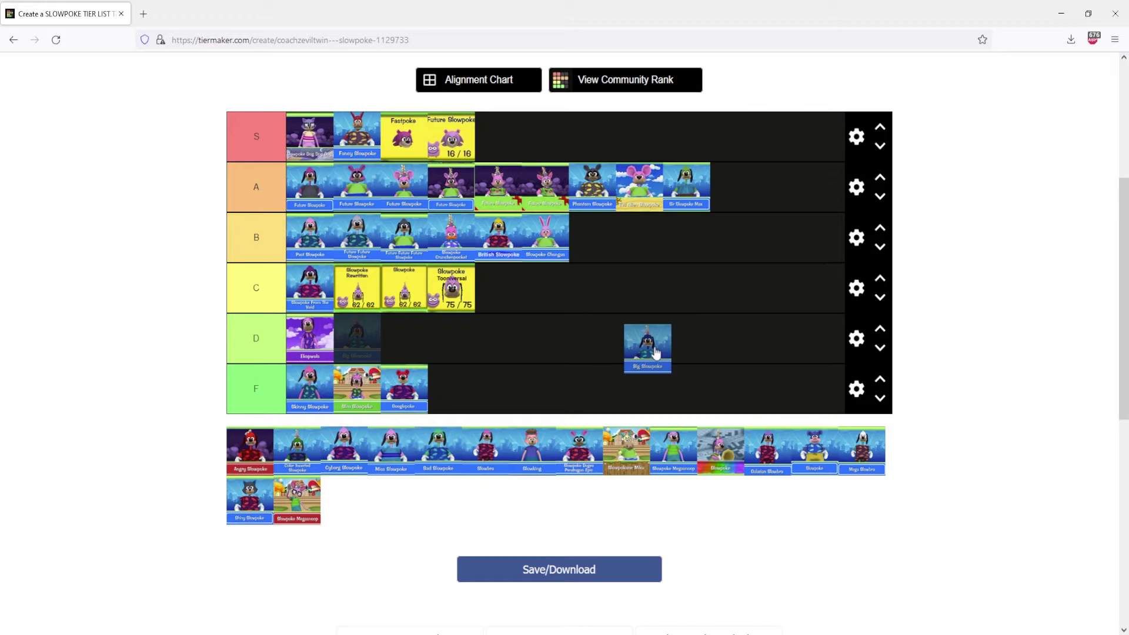
Drop Big Slowpoke at the end of tier B and the color-inverted Slowpoke first in tier C.
{"action": "mouse_move", "coordinate": [657, 352]}
{"action": "left_mouse_down"}
{"action": "mouse_move", "coordinate": [678, 242]}
{"action": "mouse_move", "coordinate": [369, 243]}
{"action": "mouse_move", "coordinate": [653, 242]}
{"action": "left_mouse_up"}
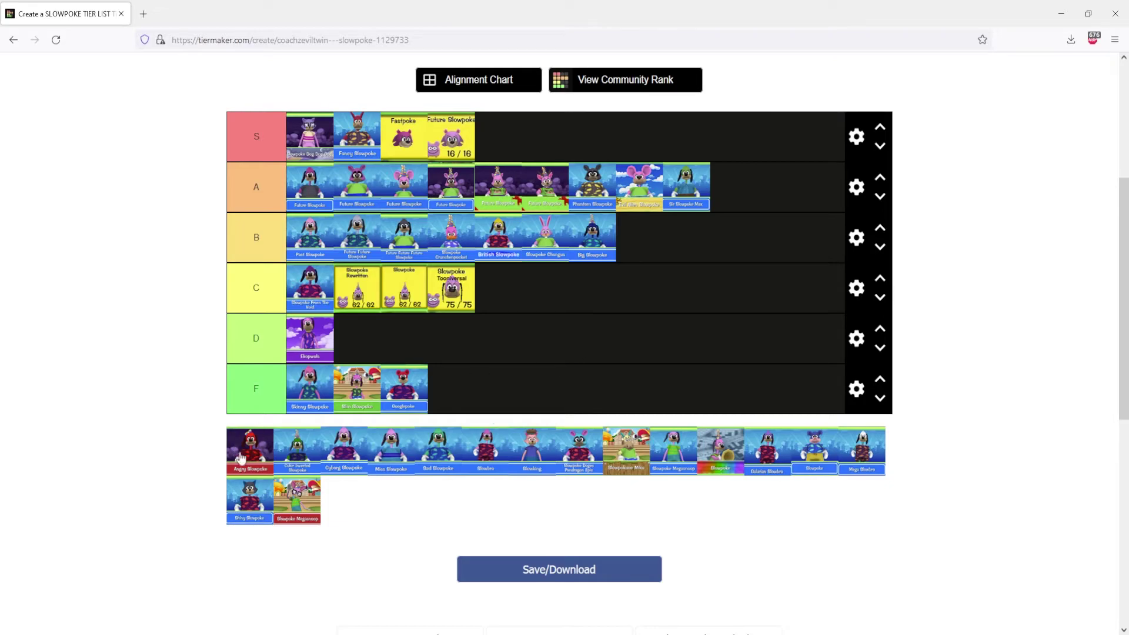
{"action": "left_click_drag", "start_coordinate": [296, 448], "coordinate": [623, 346]}
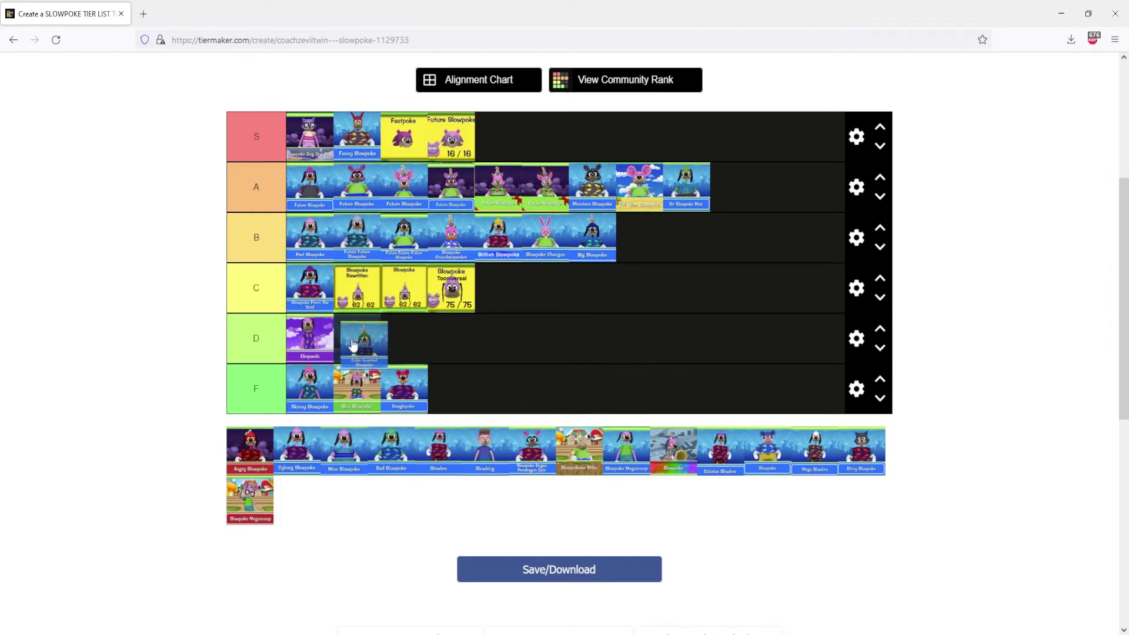
{"action": "mouse_move", "coordinate": [622, 346]}
{"action": "left_mouse_down"}
{"action": "mouse_move", "coordinate": [605, 331]}
{"action": "mouse_move", "coordinate": [655, 254]}
{"action": "mouse_move", "coordinate": [300, 284]}
{"action": "left_mouse_up"}
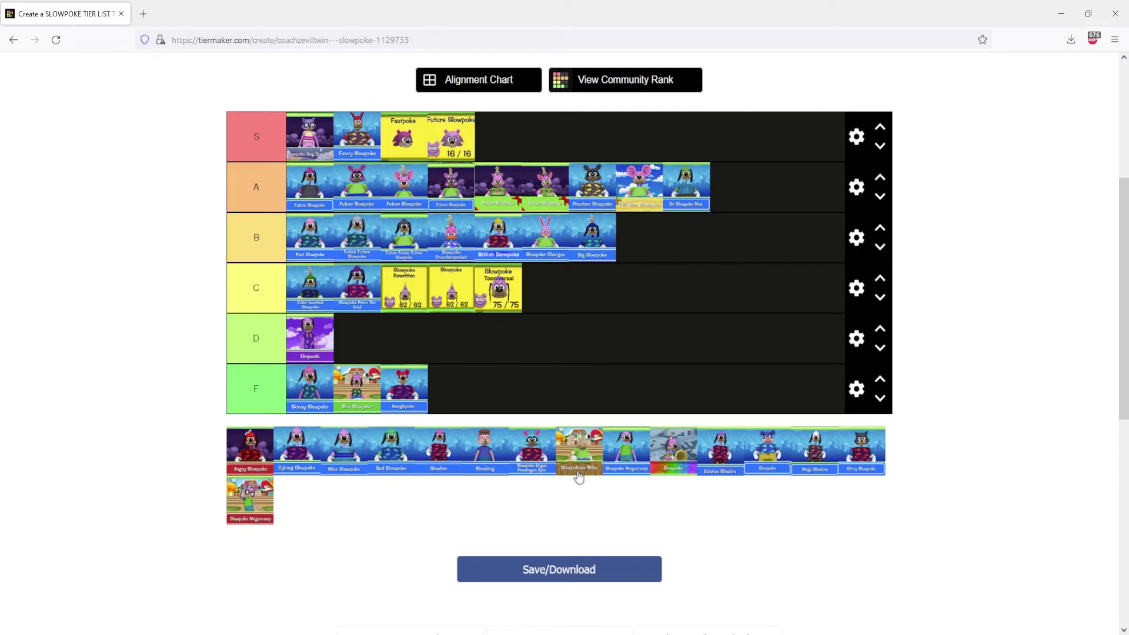
{"action": "mouse_move", "coordinate": [579, 477]}
{"action": "left_mouse_down"}
{"action": "mouse_move", "coordinate": [627, 343]}
{"action": "mouse_move", "coordinate": [775, 250]}
{"action": "left_mouse_up"}
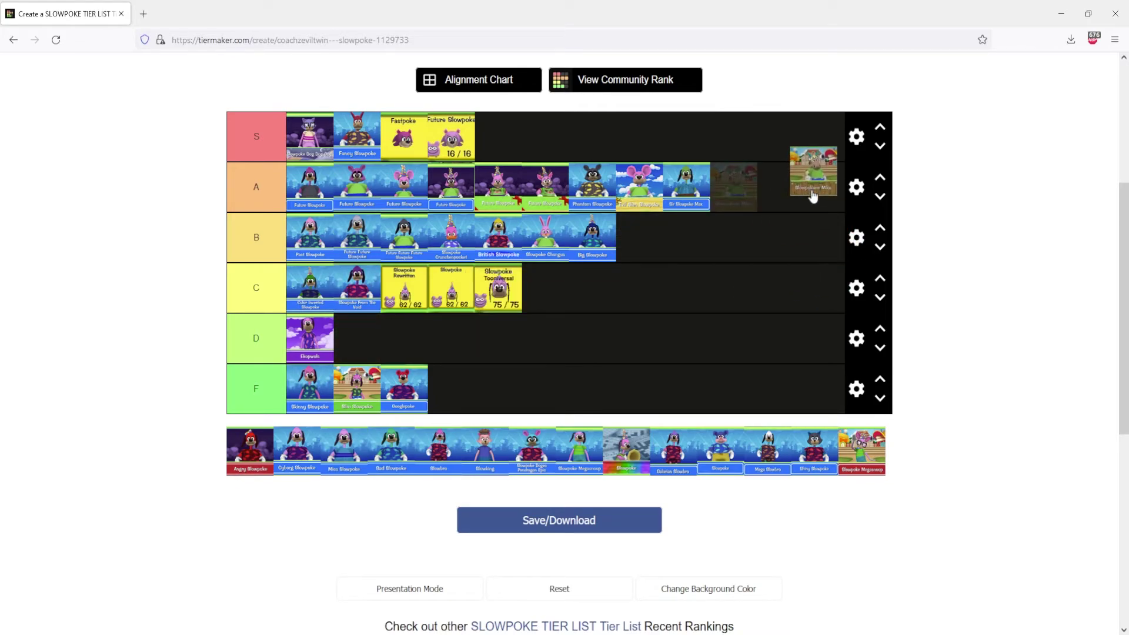
Add Slowpoke Miku to the end of tier A, plain Slowpoke first in S, and another variant to C.
{"action": "left_click_drag", "start_coordinate": [775, 249], "coordinate": [764, 213]}
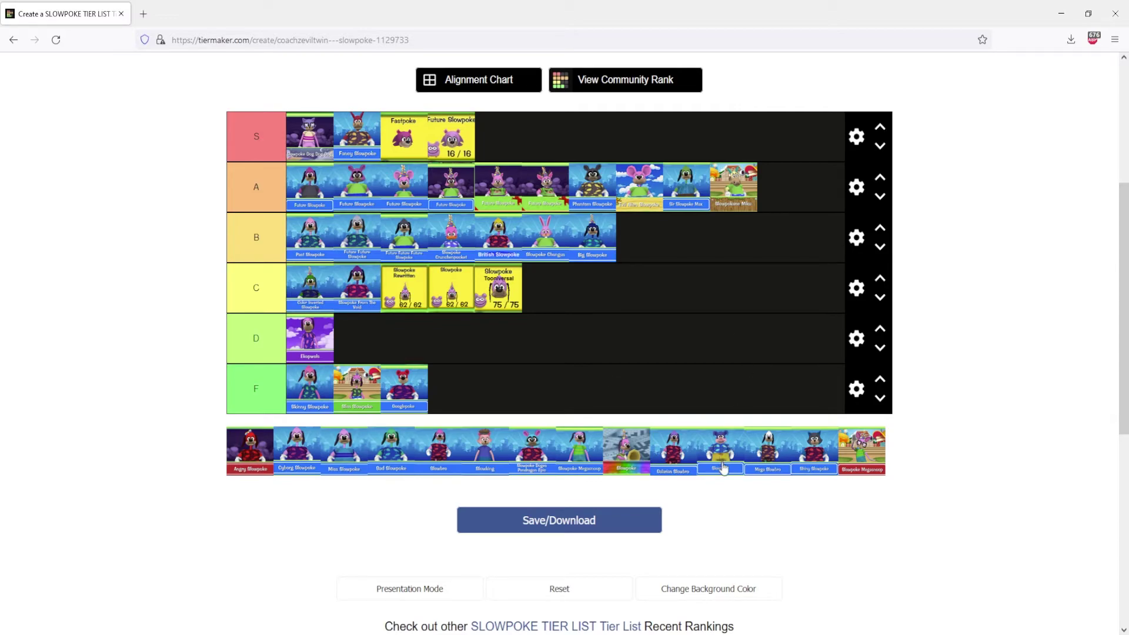
{"action": "mouse_move", "coordinate": [724, 468]}
{"action": "left_mouse_down"}
{"action": "mouse_move", "coordinate": [781, 287]}
{"action": "mouse_move", "coordinate": [766, 336]}
{"action": "mouse_move", "coordinate": [314, 137]}
{"action": "left_mouse_up"}
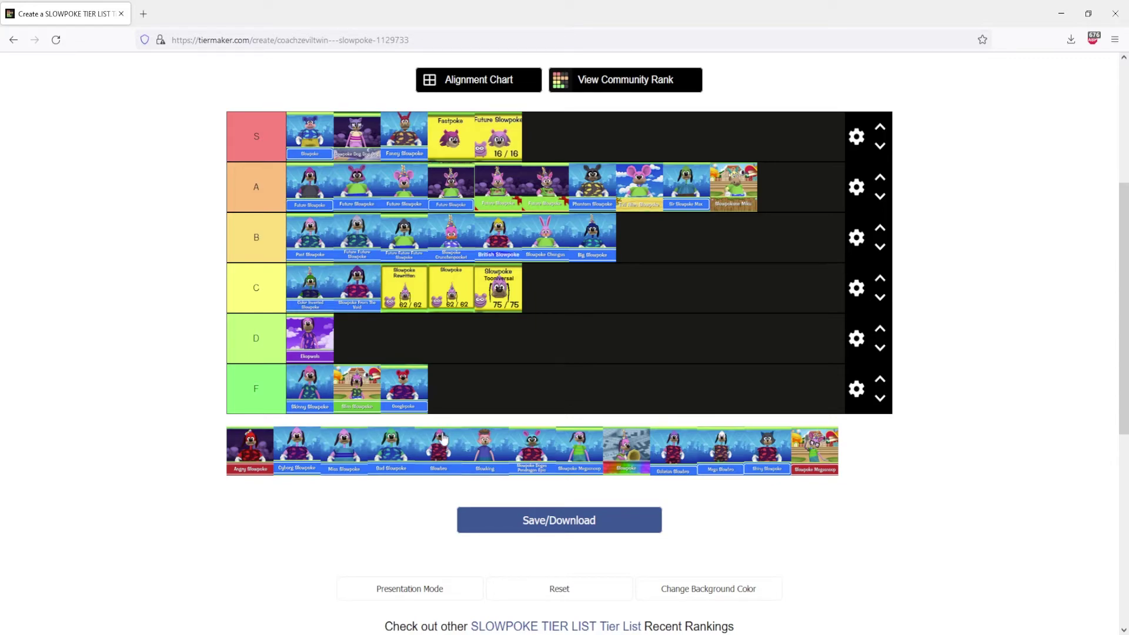
{"action": "mouse_move", "coordinate": [295, 448]}
{"action": "left_mouse_down"}
{"action": "mouse_move", "coordinate": [563, 298]}
{"action": "mouse_move", "coordinate": [397, 291]}
{"action": "left_mouse_up"}
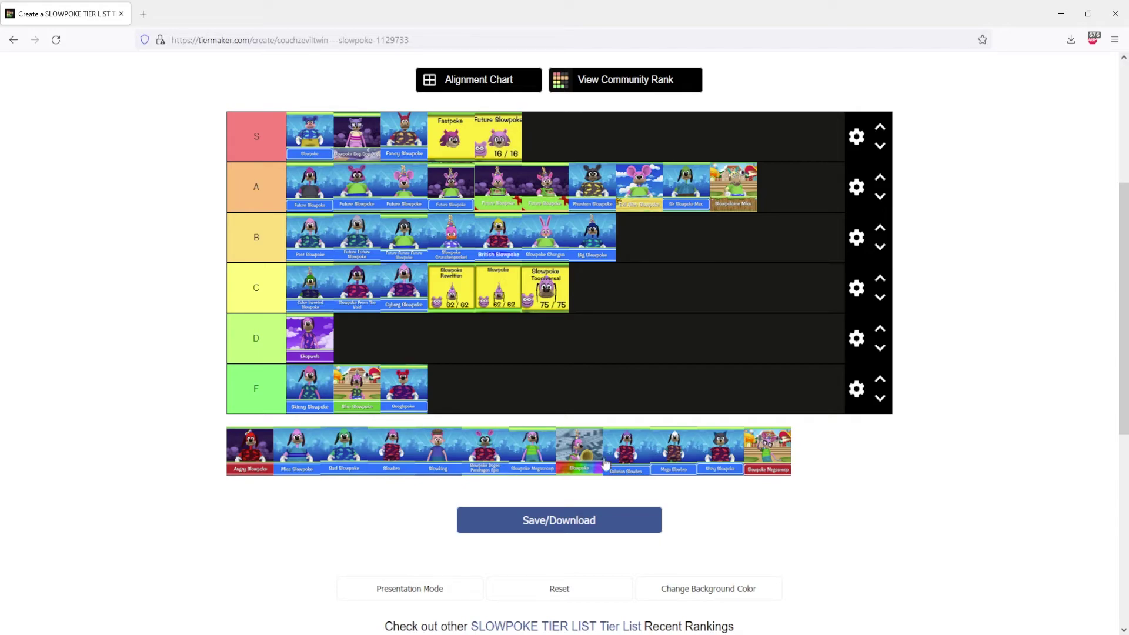
Put Galarian Slowbro at the end of tier B and Miss Slowpoke at the start of tier A.
{"action": "mouse_move", "coordinate": [626, 452]}
{"action": "left_mouse_down"}
{"action": "mouse_move", "coordinate": [665, 362]}
{"action": "mouse_move", "coordinate": [308, 334]}
{"action": "left_mouse_up"}
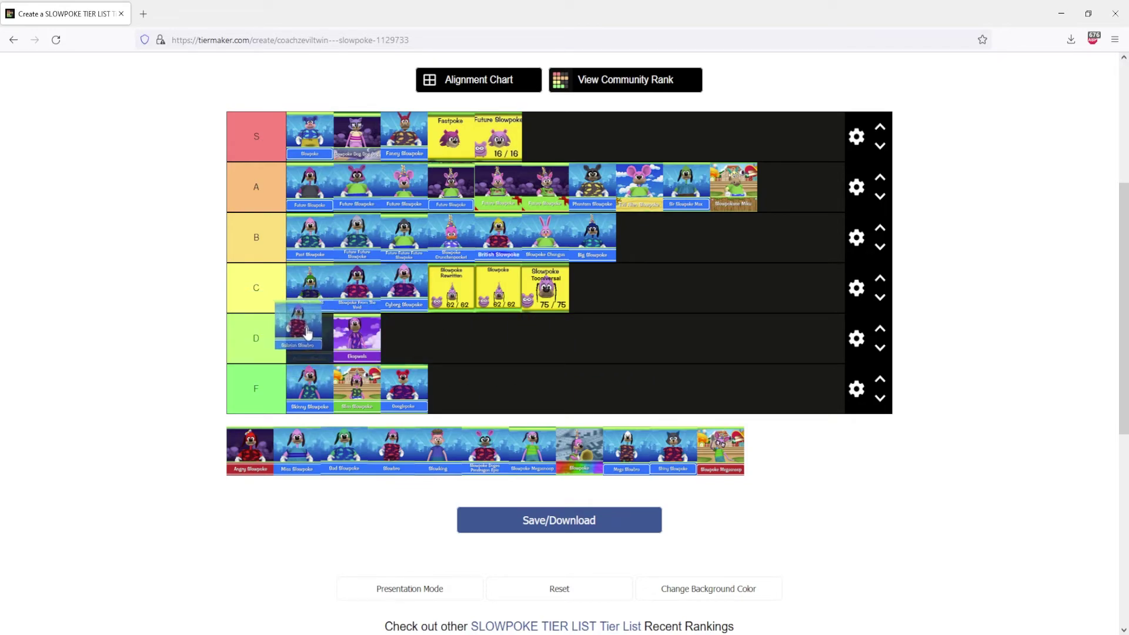
{"action": "left_click_drag", "start_coordinate": [308, 334], "coordinate": [640, 238]}
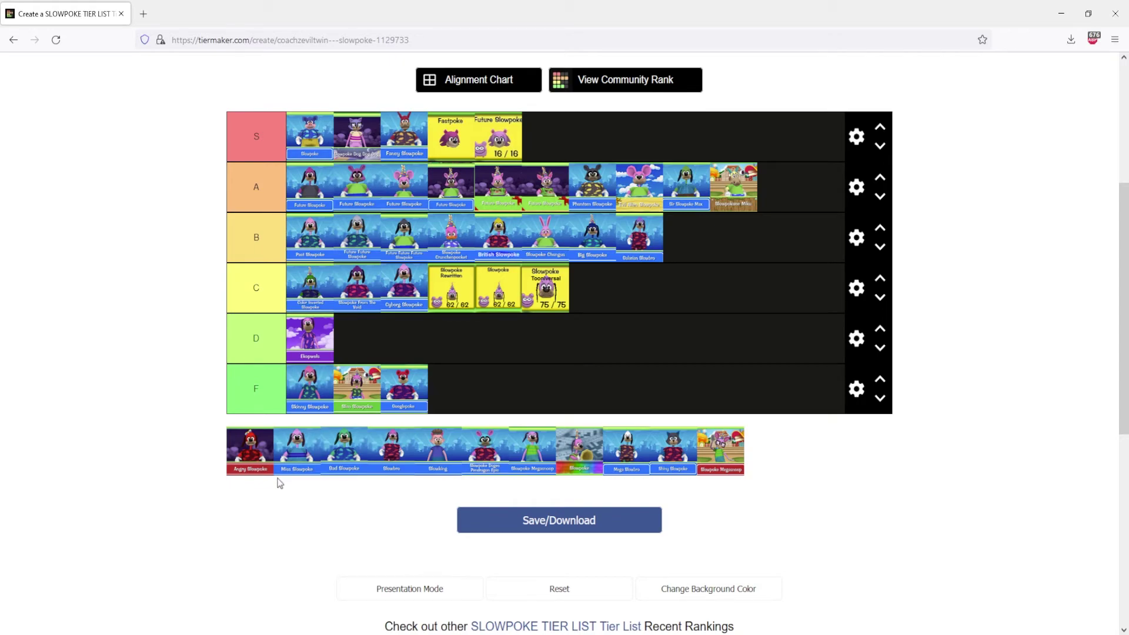
{"action": "mouse_move", "coordinate": [297, 450]}
{"action": "left_mouse_down"}
{"action": "mouse_move", "coordinate": [677, 382]}
{"action": "mouse_move", "coordinate": [672, 304]}
{"action": "mouse_move", "coordinate": [742, 293]}
{"action": "left_mouse_up"}
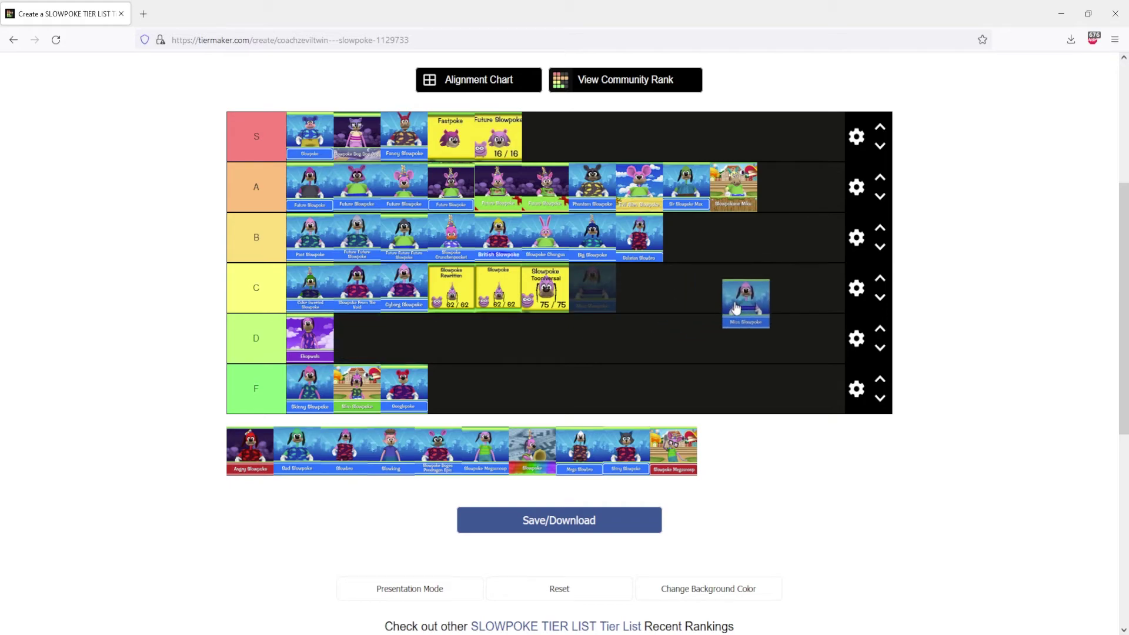
{"action": "mouse_move", "coordinate": [741, 294]}
{"action": "left_mouse_down"}
{"action": "mouse_move", "coordinate": [633, 247]}
{"action": "mouse_move", "coordinate": [300, 187]}
{"action": "left_mouse_up"}
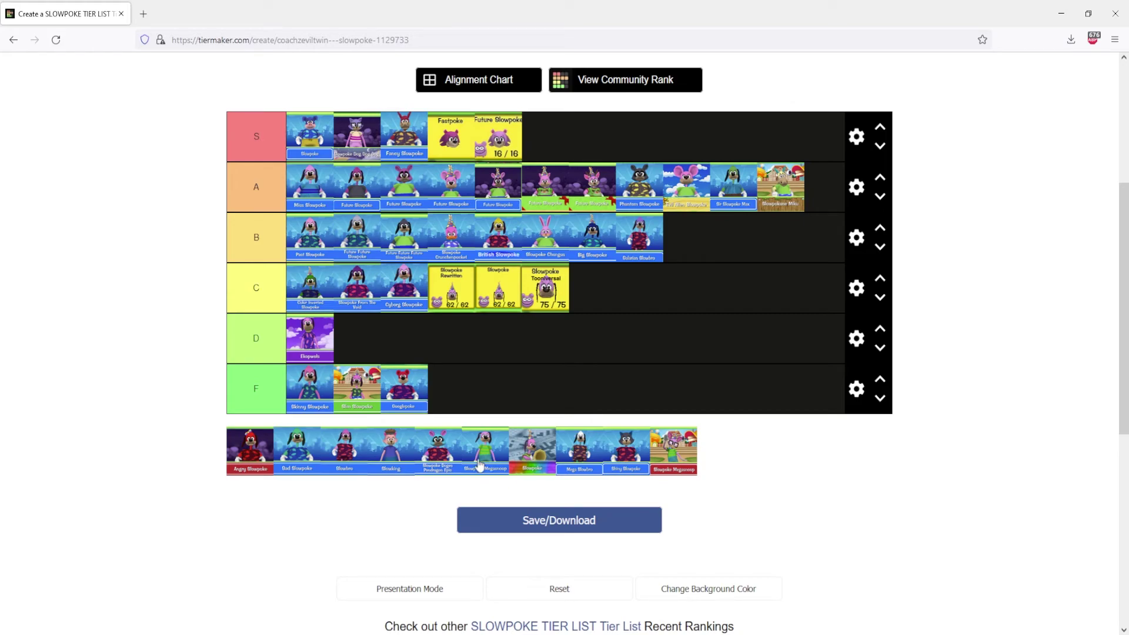
Place both Megasnoop tiles at the front of tier C and Angry Slowpoke in tier A's first slot.
{"action": "mouse_move", "coordinate": [481, 454]}
{"action": "left_mouse_down"}
{"action": "mouse_move", "coordinate": [633, 311]}
{"action": "mouse_move", "coordinate": [304, 291]}
{"action": "left_mouse_up"}
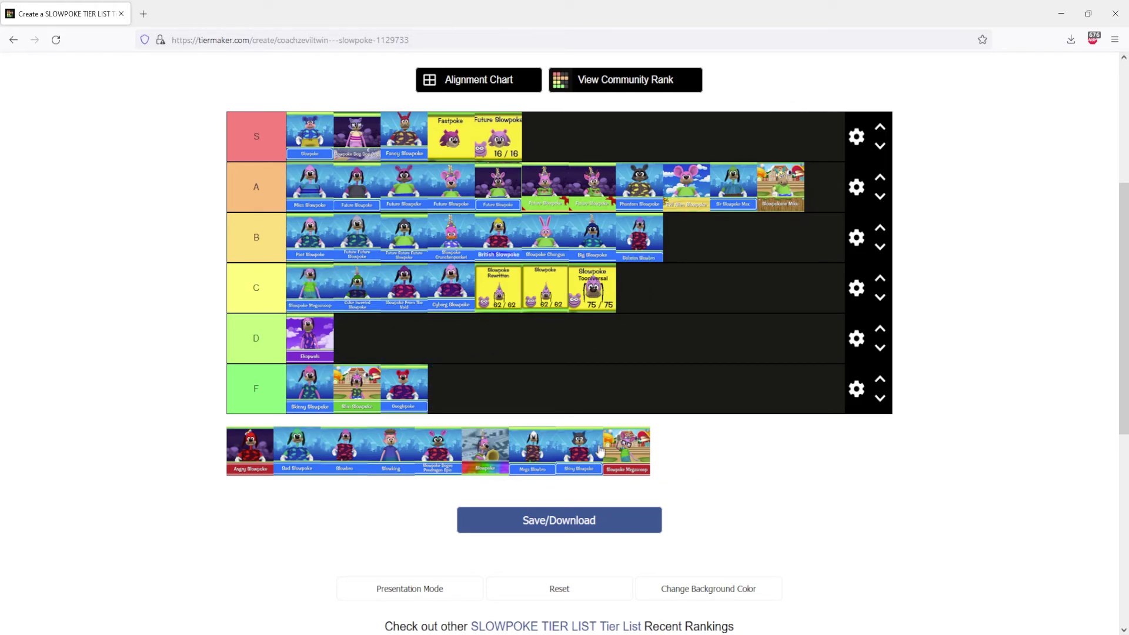
{"action": "left_click_drag", "start_coordinate": [626, 452], "coordinate": [357, 287]}
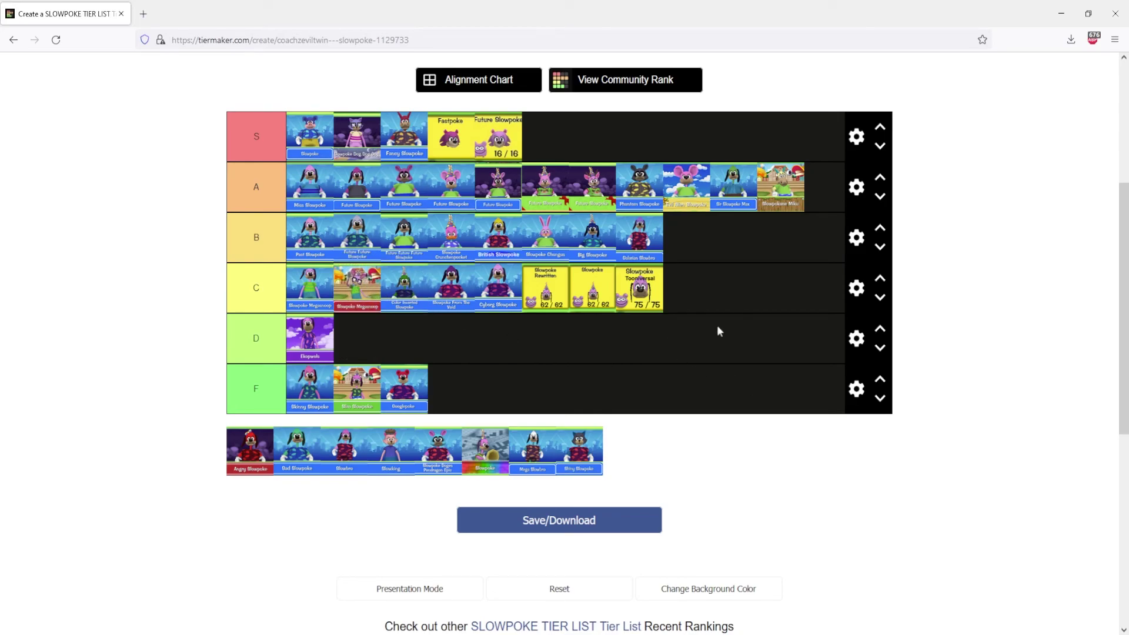
{"action": "left_click_drag", "start_coordinate": [250, 452], "coordinate": [248, 457]}
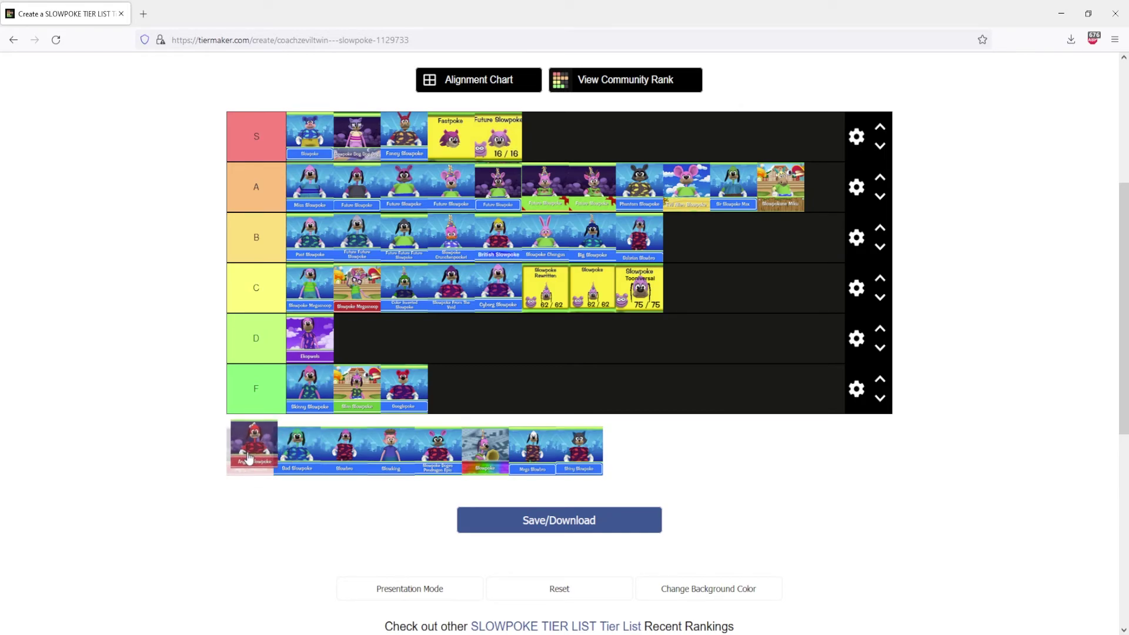
{"action": "left_click_drag", "start_coordinate": [248, 457], "coordinate": [282, 252]}
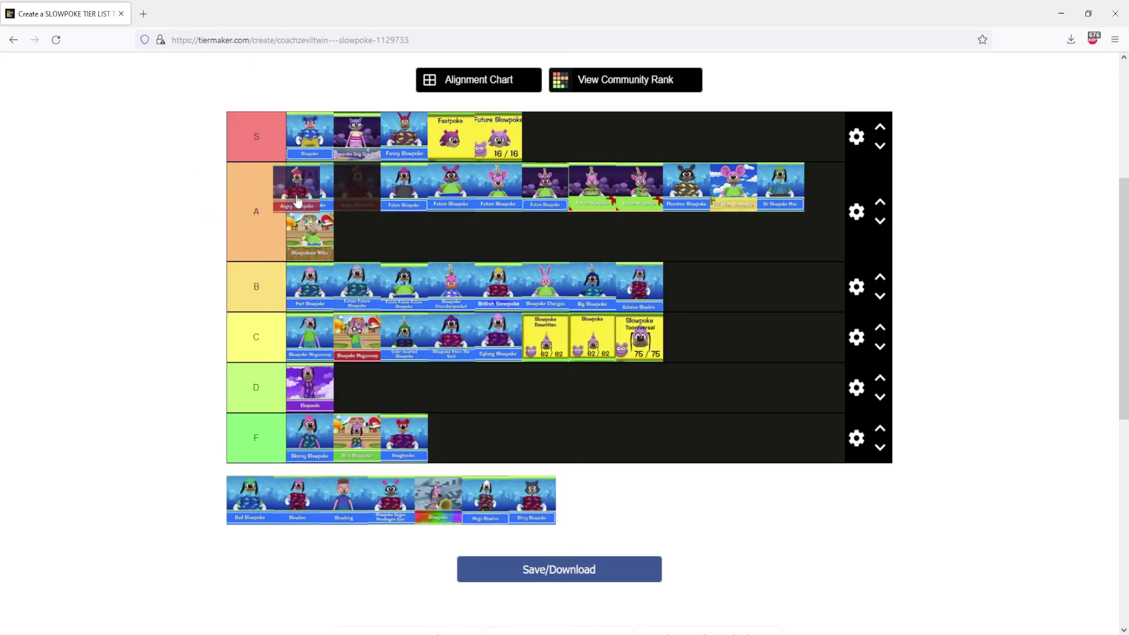
{"action": "left_click_drag", "start_coordinate": [282, 252], "coordinate": [308, 190]}
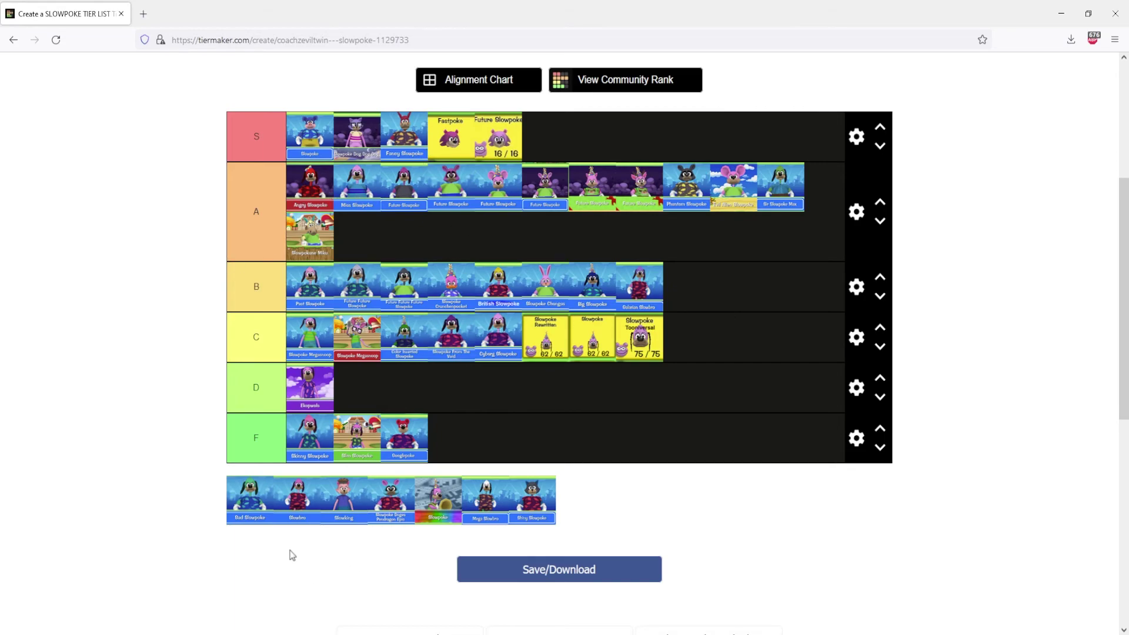
{"action": "mouse_move", "coordinate": [248, 499]}
{"action": "left_mouse_down"}
{"action": "mouse_move", "coordinate": [199, 498]}
{"action": "mouse_move", "coordinate": [196, 522]}
{"action": "left_mouse_up"}
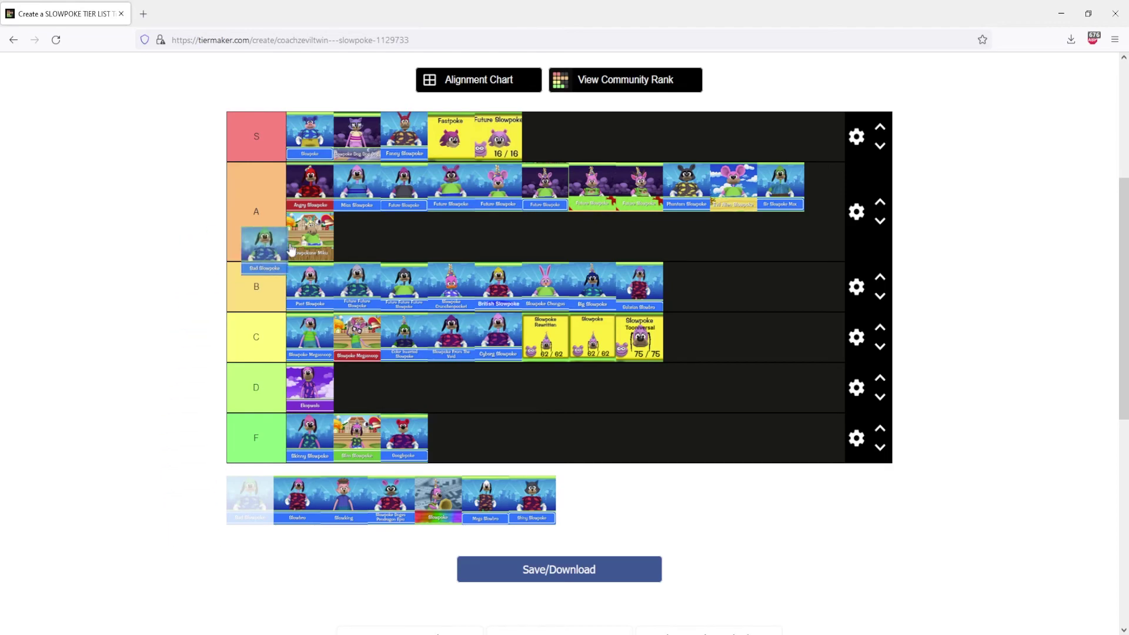
Put Bad Slowpoke at the end of tier B, Slowbro at its start, and Shiny Slowpoke in S.
{"action": "left_click_drag", "start_coordinate": [196, 522], "coordinate": [687, 287]}
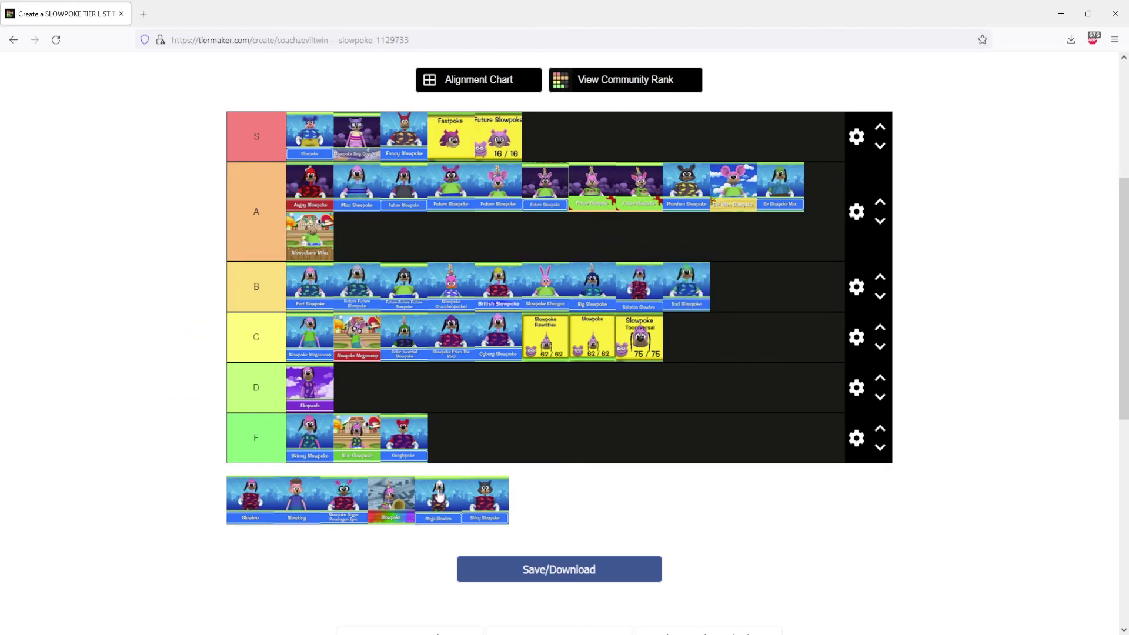
{"action": "left_click_drag", "start_coordinate": [249, 498], "coordinate": [553, 234]}
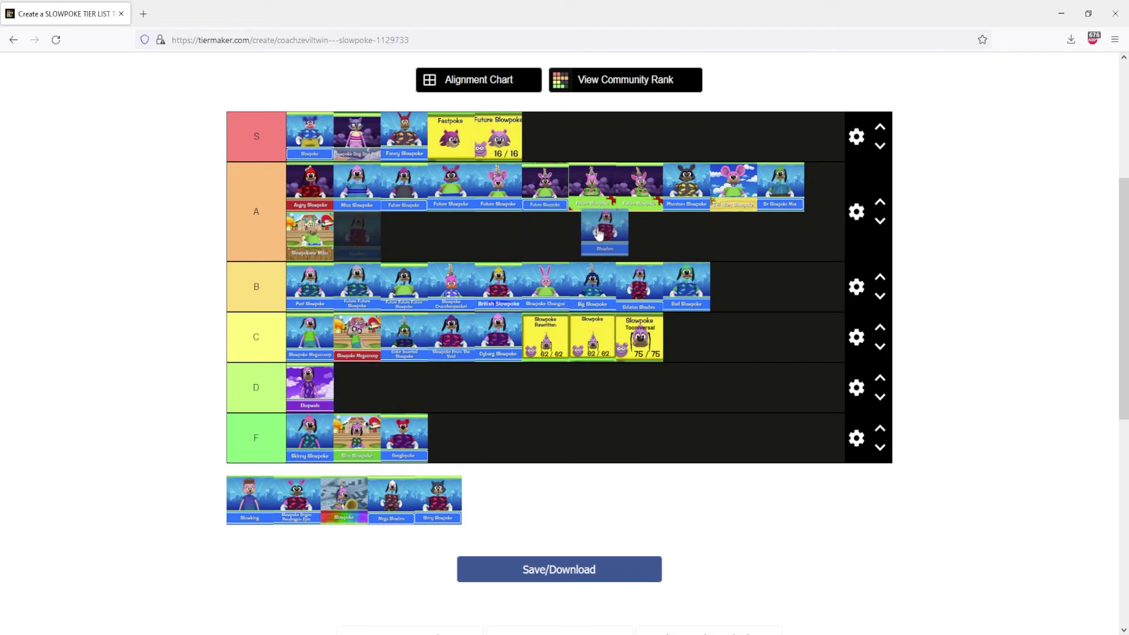
{"action": "mouse_move", "coordinate": [553, 233]}
{"action": "left_mouse_down"}
{"action": "mouse_move", "coordinate": [763, 260]}
{"action": "mouse_move", "coordinate": [769, 251]}
{"action": "mouse_move", "coordinate": [300, 282]}
{"action": "left_mouse_up"}
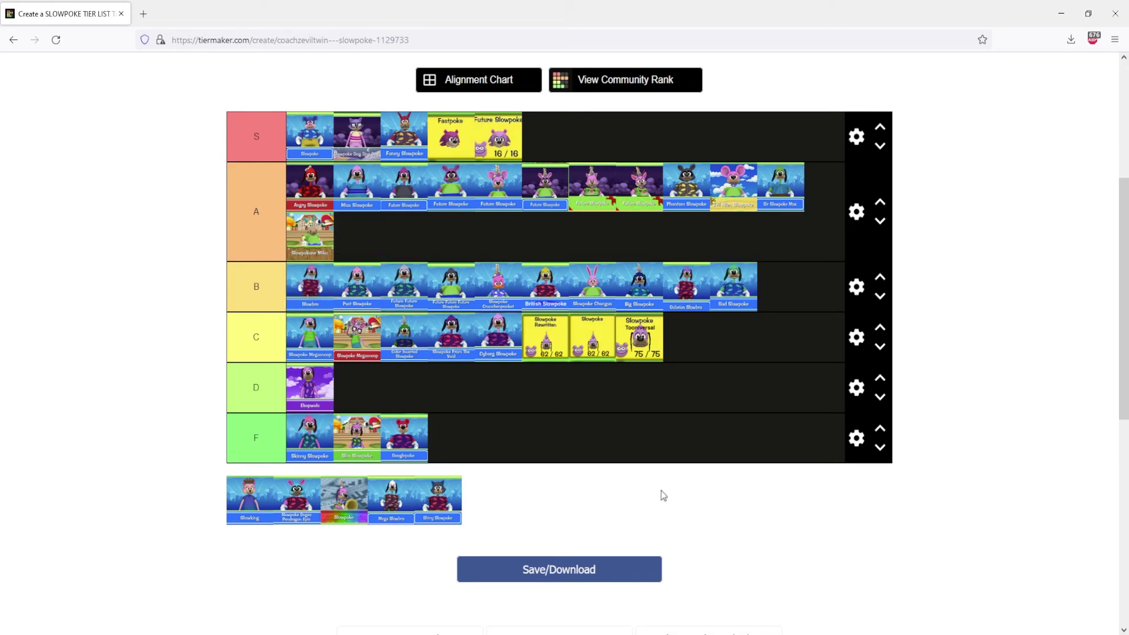
{"action": "left_click_drag", "start_coordinate": [438, 499], "coordinate": [748, 349]}
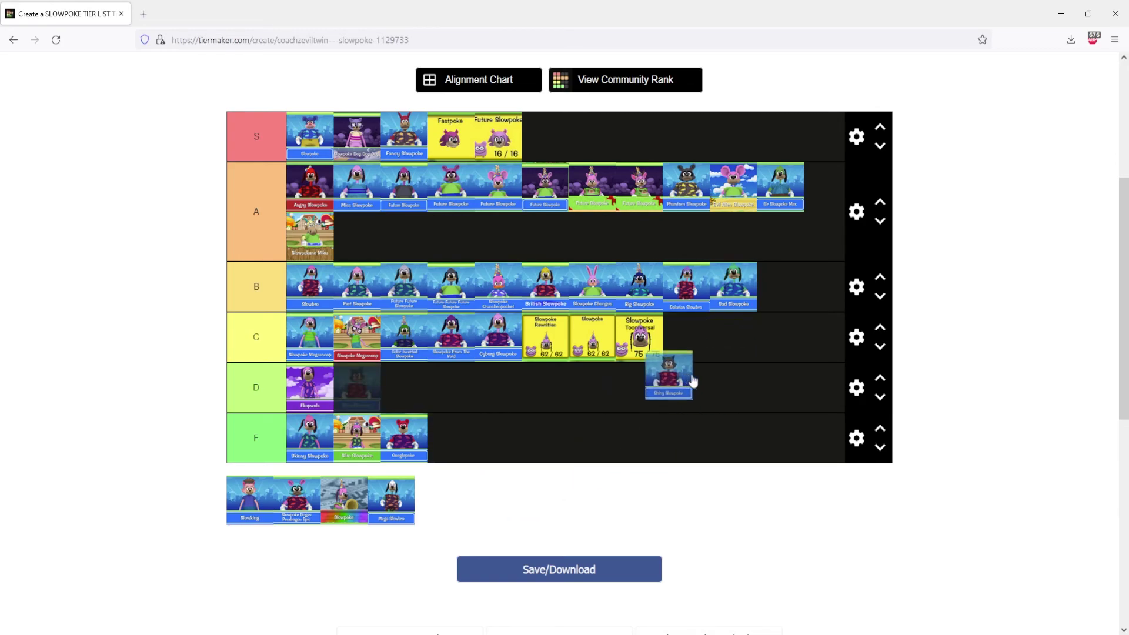
{"action": "mouse_move", "coordinate": [748, 349]}
{"action": "left_mouse_down"}
{"action": "mouse_move", "coordinate": [448, 274]}
{"action": "mouse_move", "coordinate": [571, 135]}
{"action": "left_mouse_up"}
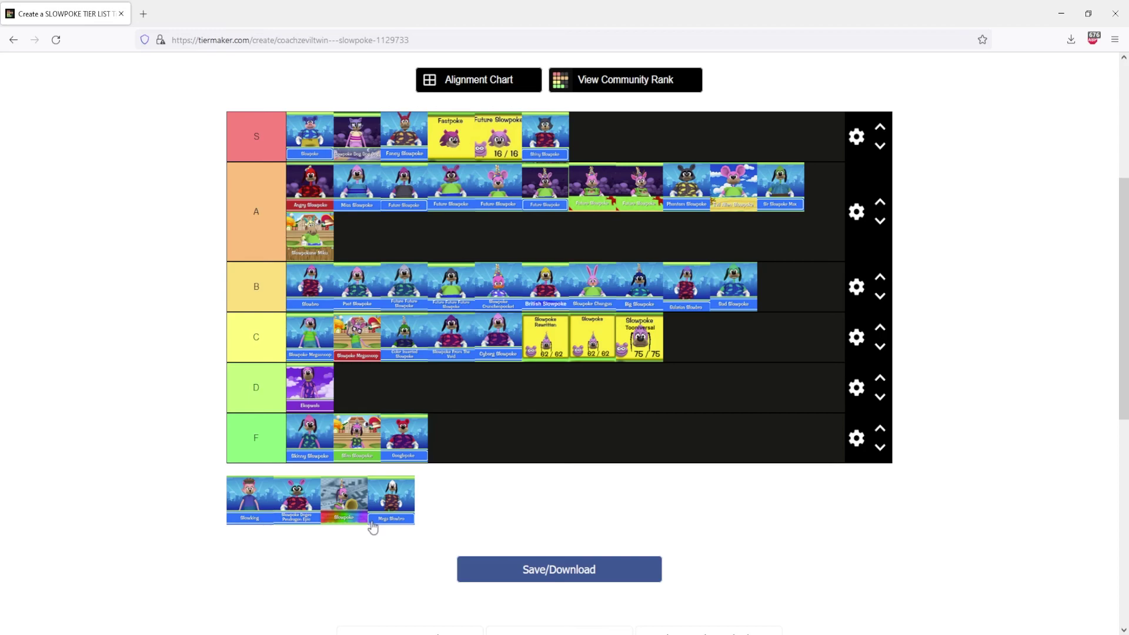
Add Slowking to tier S, Mega Slowbro to the start of C, and the last two tiles to A and F.
{"action": "left_click_drag", "start_coordinate": [247, 507], "coordinate": [593, 137]}
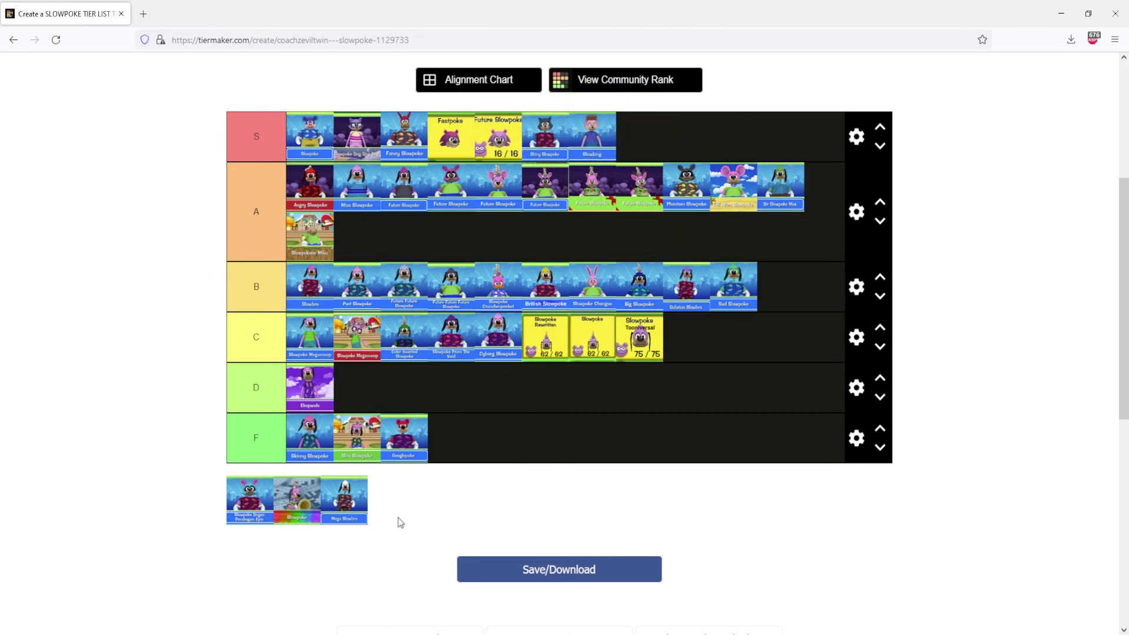
{"action": "mouse_move", "coordinate": [352, 503]}
{"action": "left_mouse_down"}
{"action": "mouse_move", "coordinate": [485, 510]}
{"action": "mouse_move", "coordinate": [592, 471]}
{"action": "mouse_move", "coordinate": [307, 341]}
{"action": "left_mouse_up"}
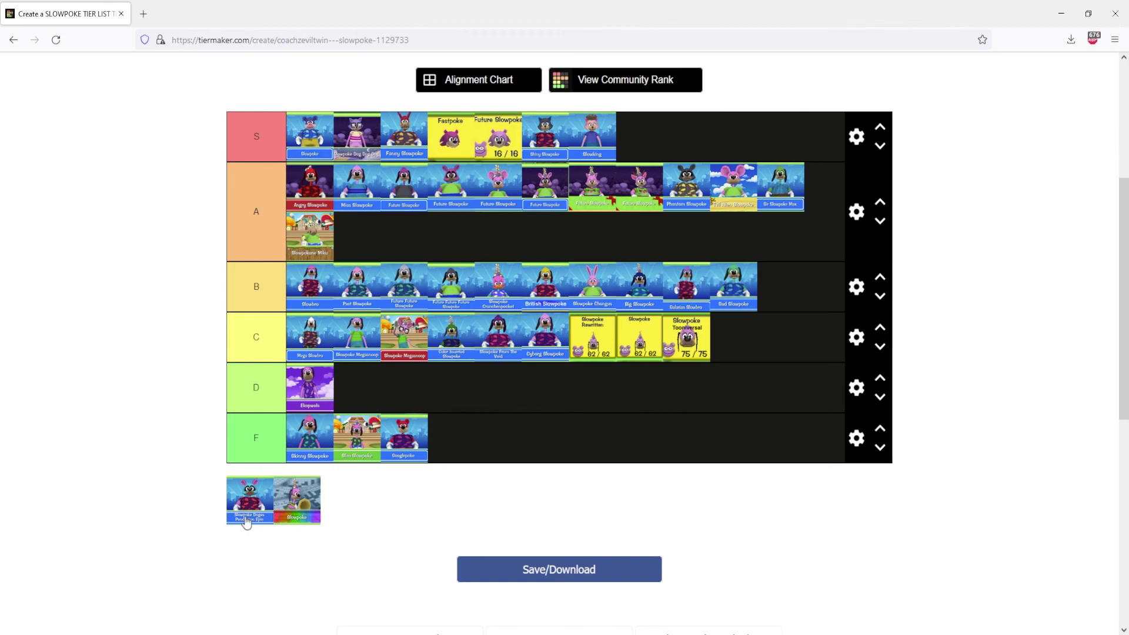
{"action": "left_click_drag", "start_coordinate": [247, 521], "coordinate": [357, 239]}
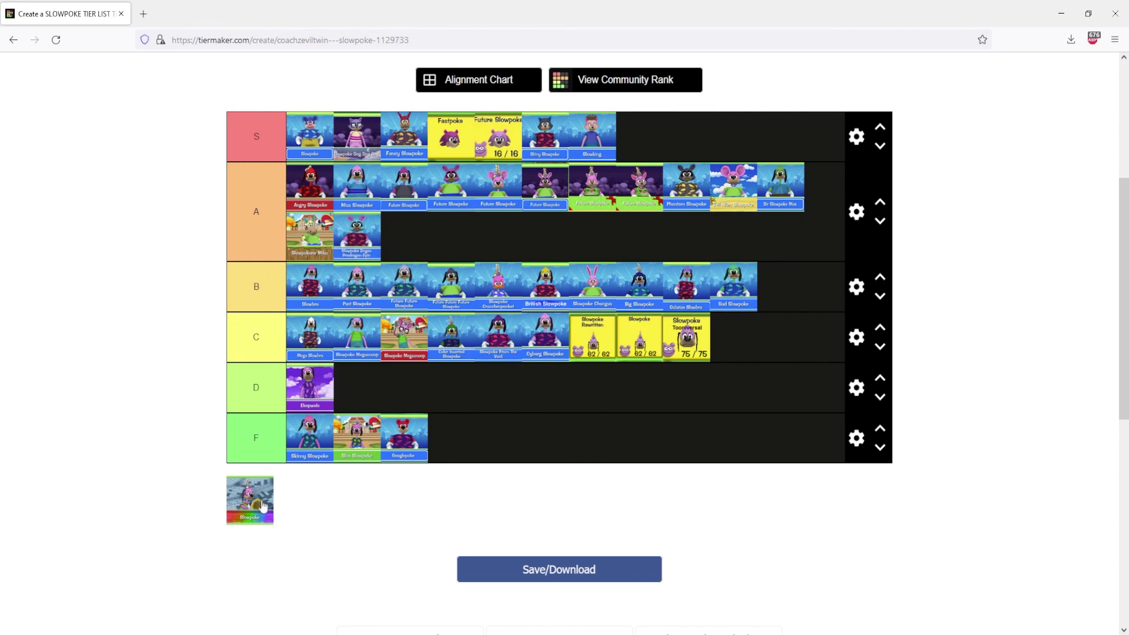
{"action": "mouse_move", "coordinate": [263, 507]}
{"action": "left_mouse_down"}
{"action": "mouse_move", "coordinate": [279, 533]}
{"action": "mouse_move", "coordinate": [565, 441]}
{"action": "left_mouse_up"}
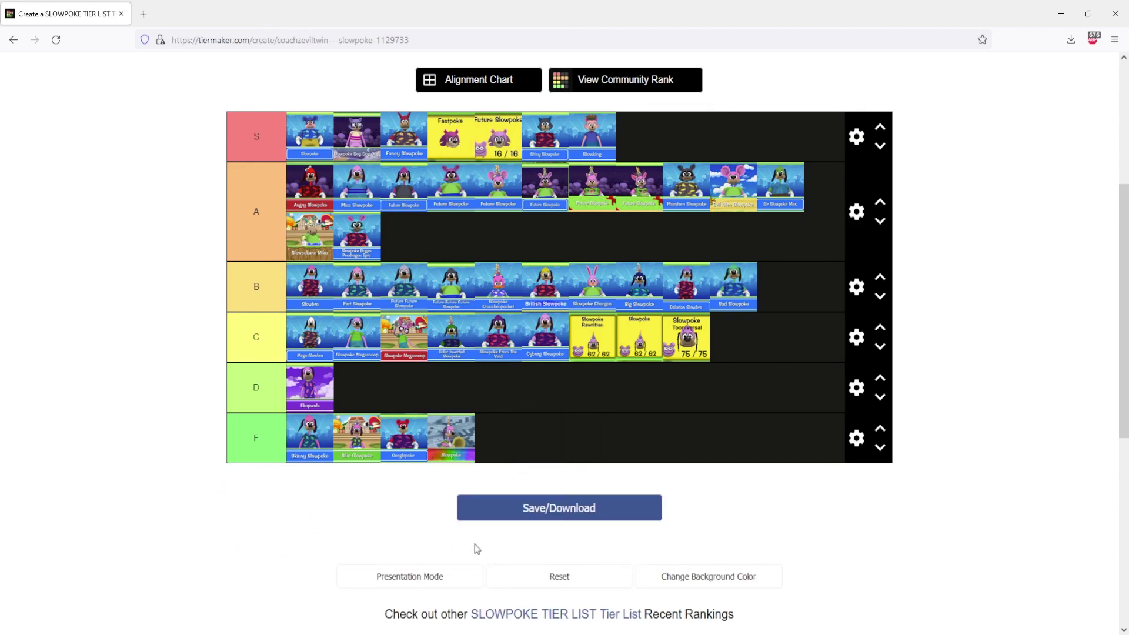